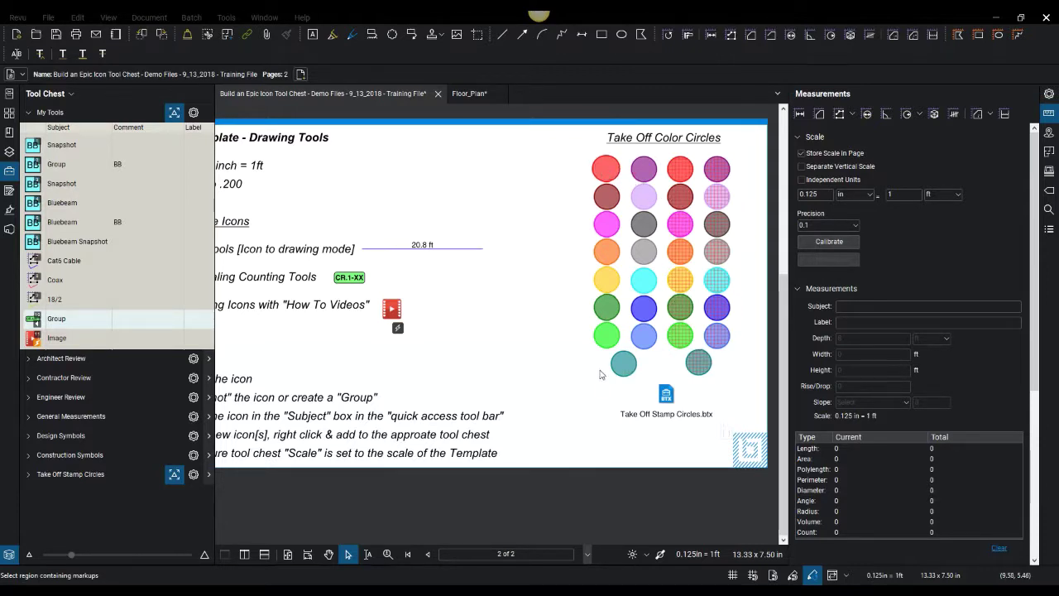
# Expand the Take Off Stamp Circles set in the Tool Chest to reveal its coloured circle stamps.
pyautogui.click(66, 474)
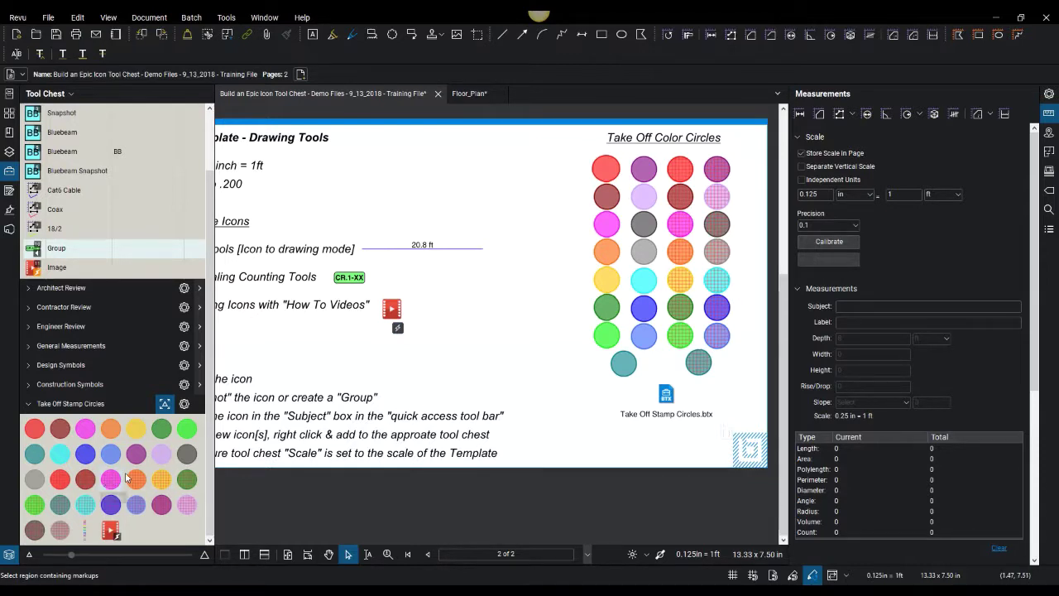
# Give the Take Off Stamp Circles set a 0.25 in = 1'0" baseline scale.
pyautogui.click(183, 403)
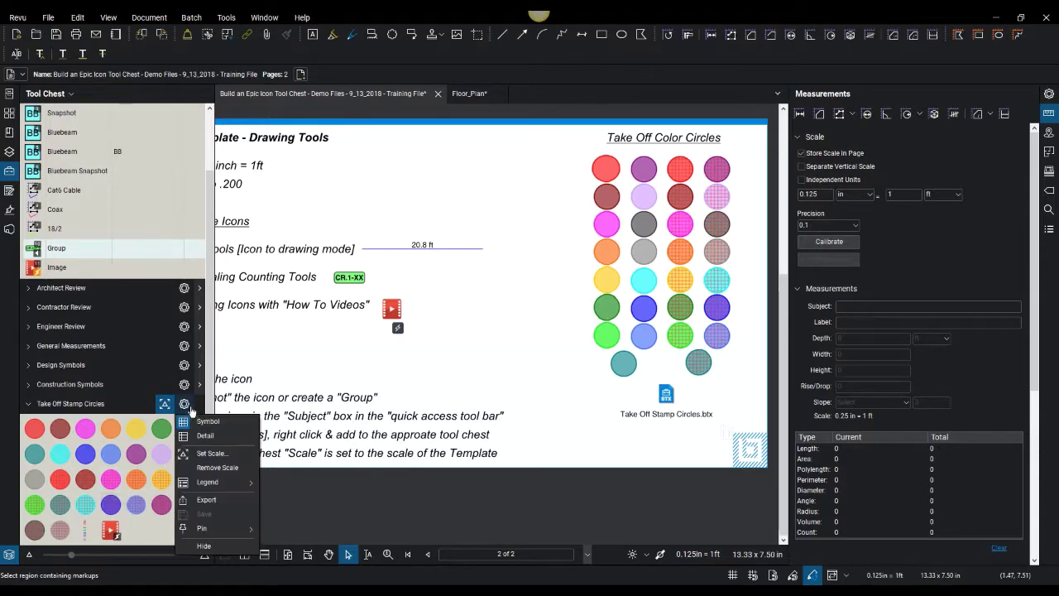
pyautogui.click(207, 453)
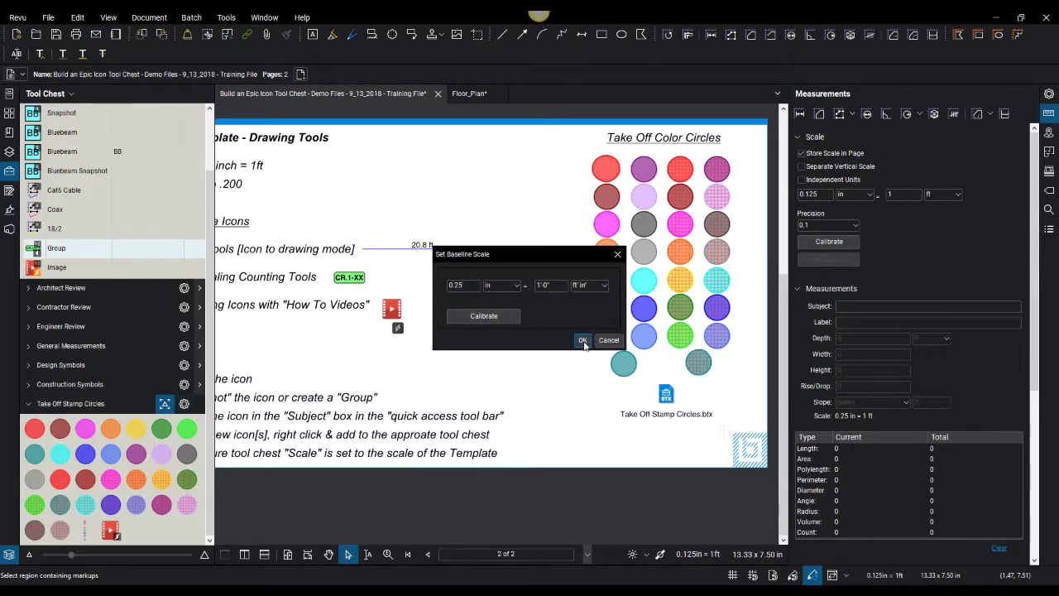
pyautogui.click(583, 340)
# Switch to the Floor_Plan drawing and frame the Women's RR 254 restroom.
pyautogui.click(470, 94)
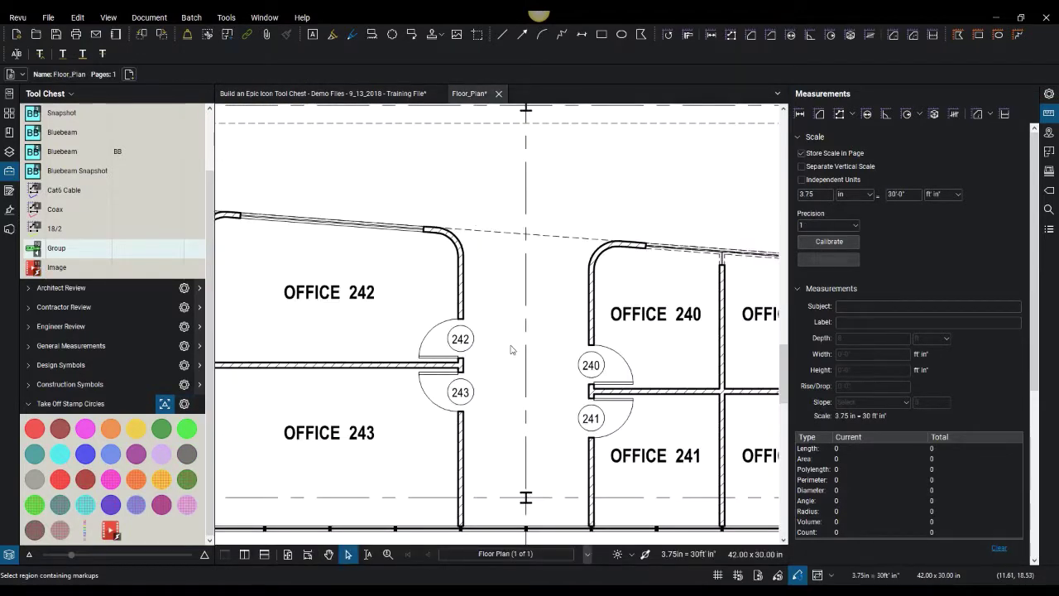
pyautogui.scroll(-4, 511, 350)
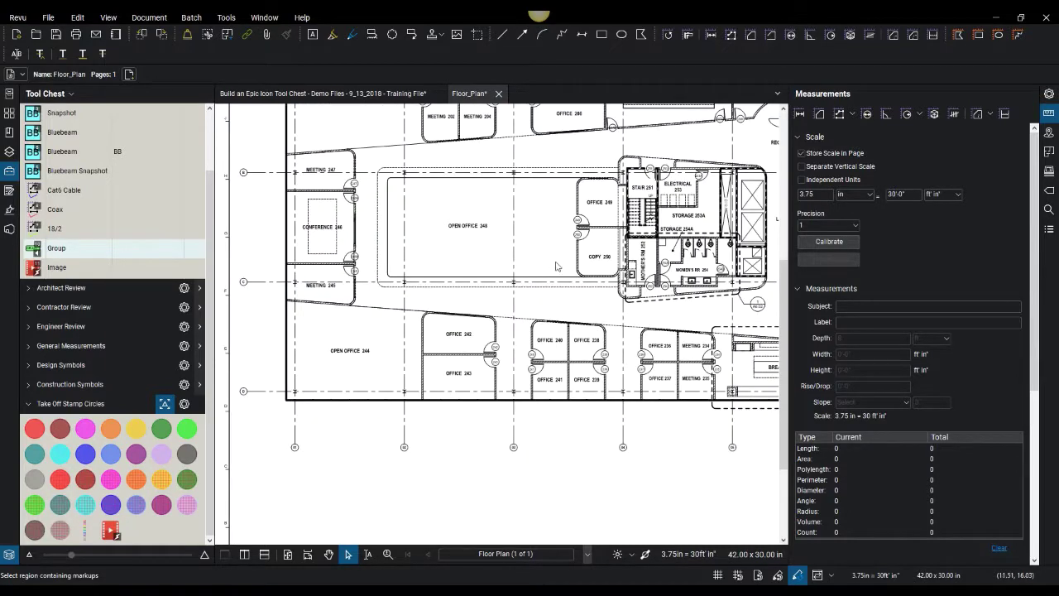
pyautogui.scroll(5, 704, 253)
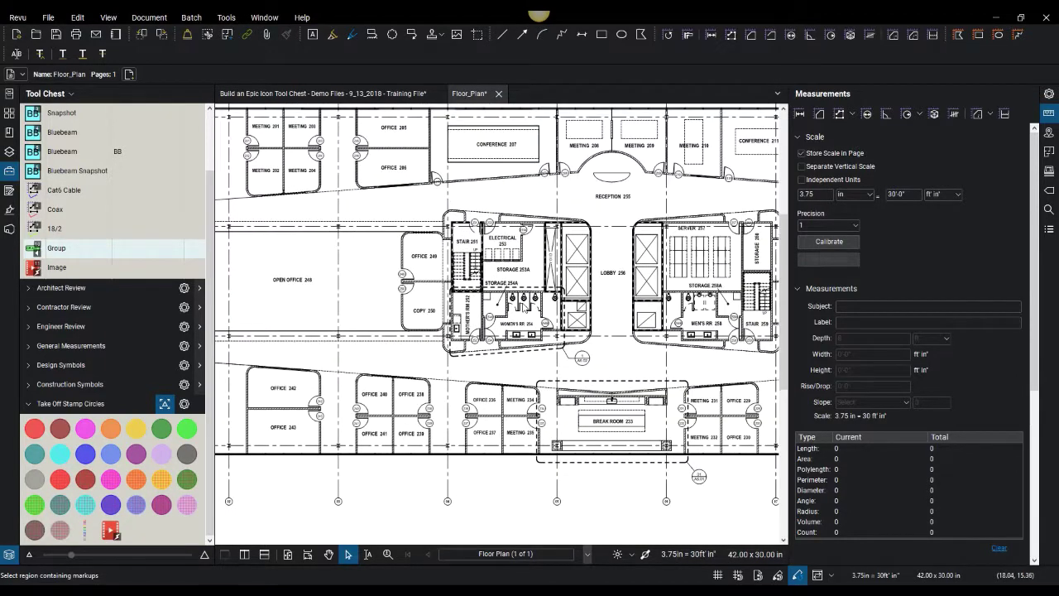
pyautogui.moveTo(542, 312); pyautogui.dragTo(512, 309)
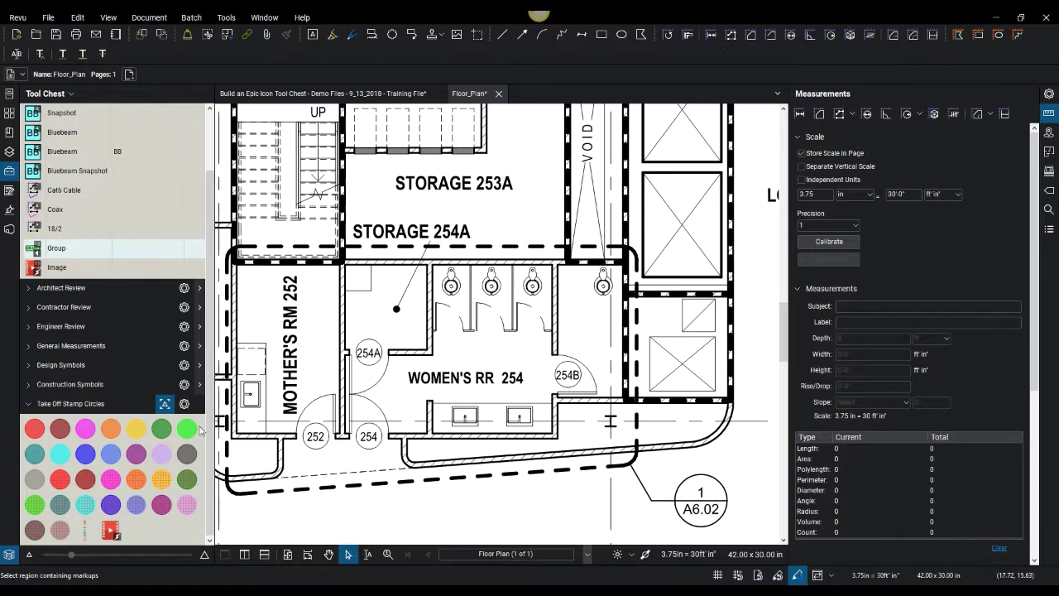
# Place a magenta stamp circle on the leftmost toilet in Women's RR 254 and select it.
pyautogui.click(86, 432)
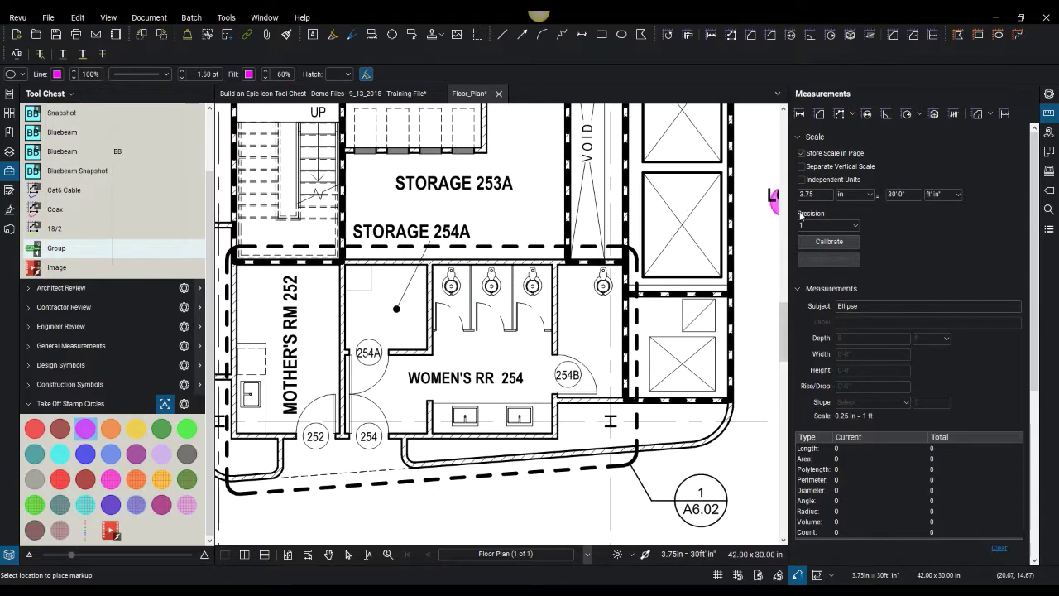
pyautogui.hotkey('shift', 'Tab')
pyautogui.hotkey('shift', 'Tab')
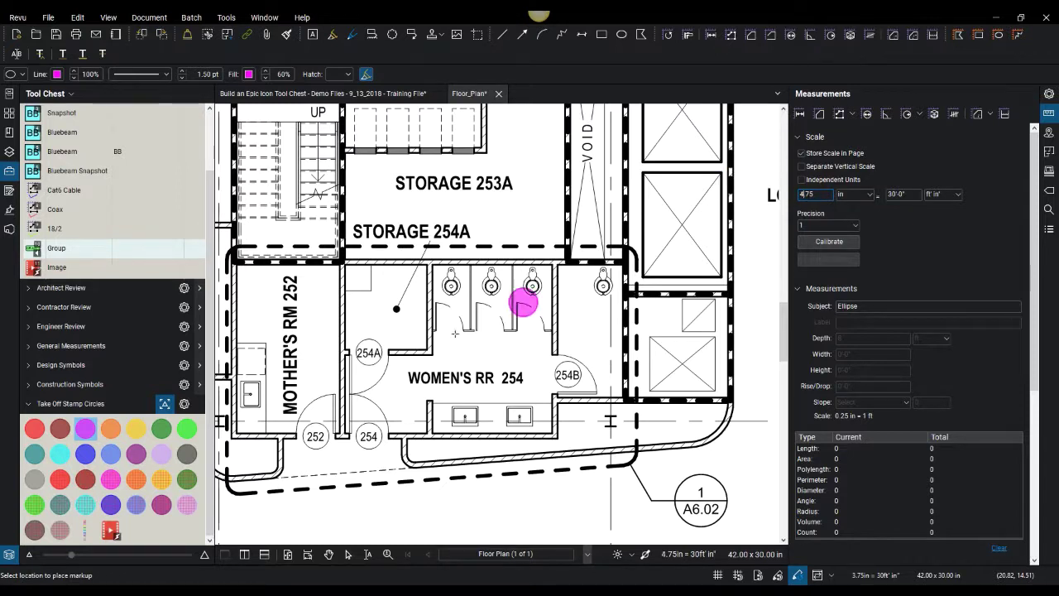
pyautogui.rightClick(419, 339)
pyautogui.click(86, 429)
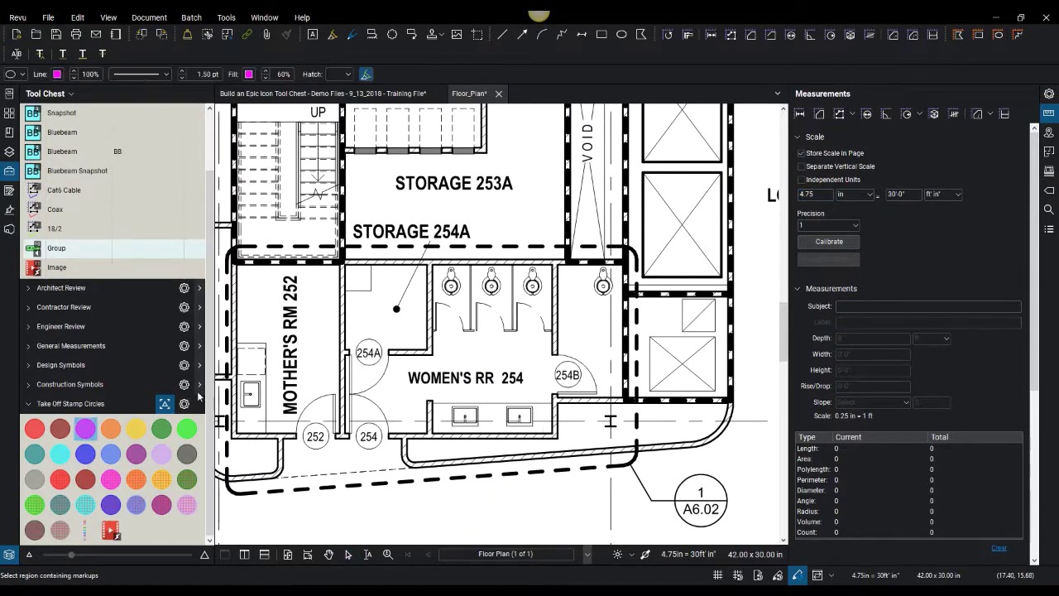
pyautogui.click(451, 284)
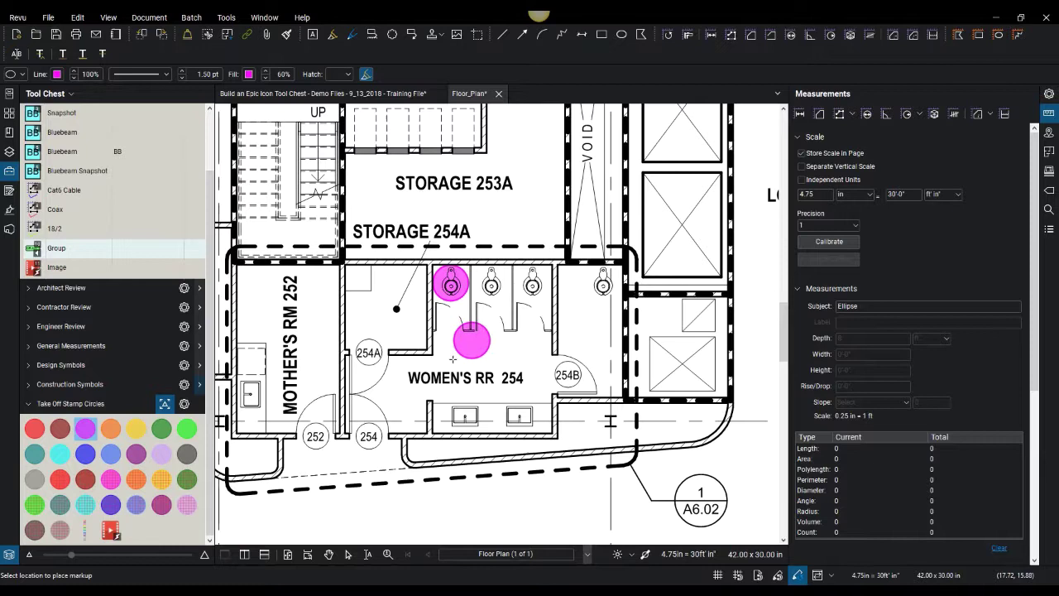
pyautogui.rightClick(452, 361)
pyautogui.click(461, 291)
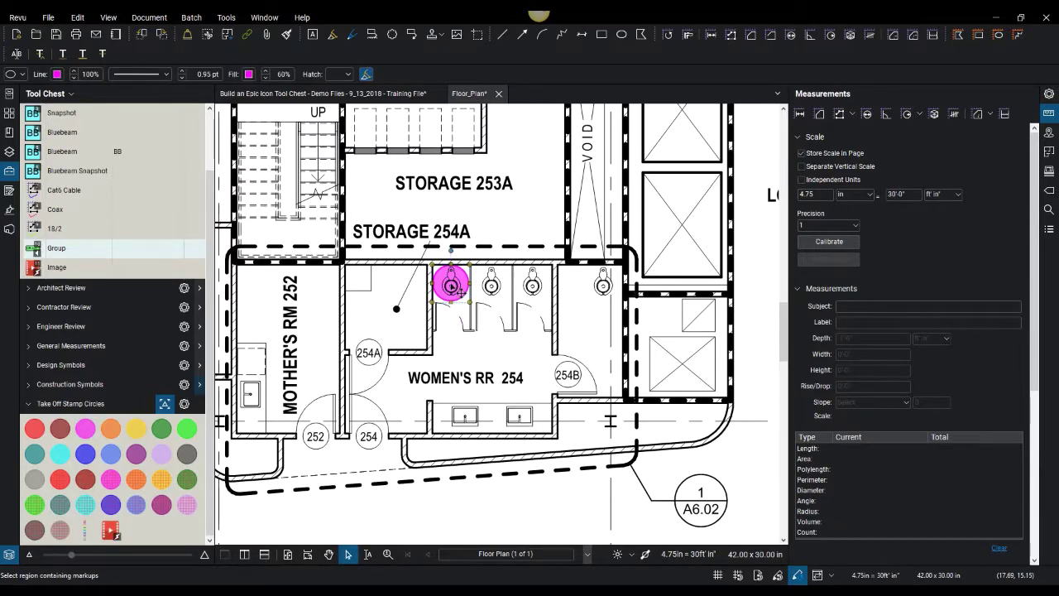
# Change the magenta circle's subject to Toilet in its properties.
pyautogui.click(1048, 94)
pyautogui.click(895, 149)
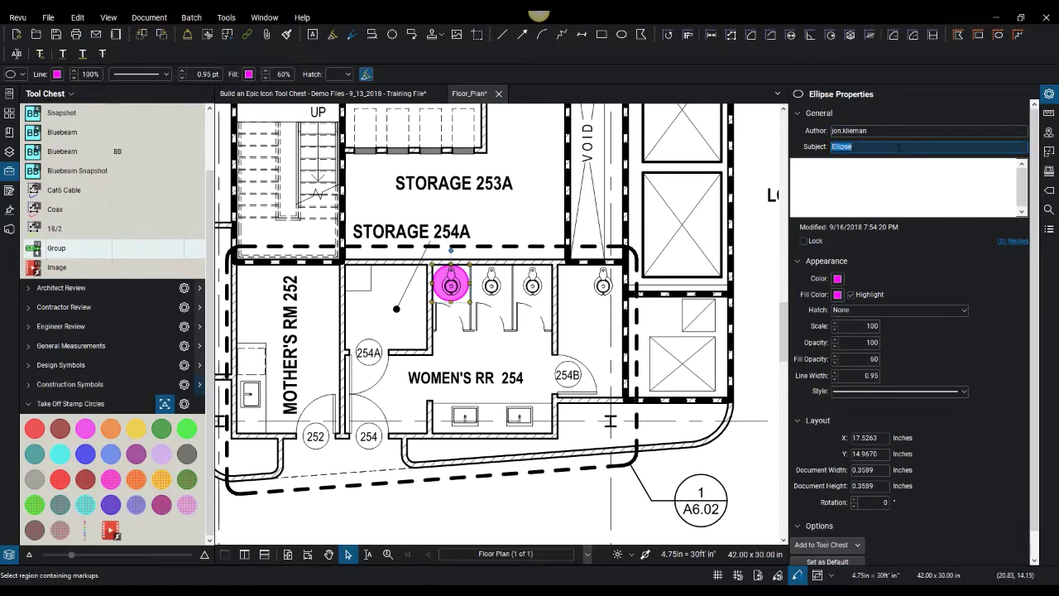
pyautogui.write('Toilet')
pyautogui.rightClick(650, 279)
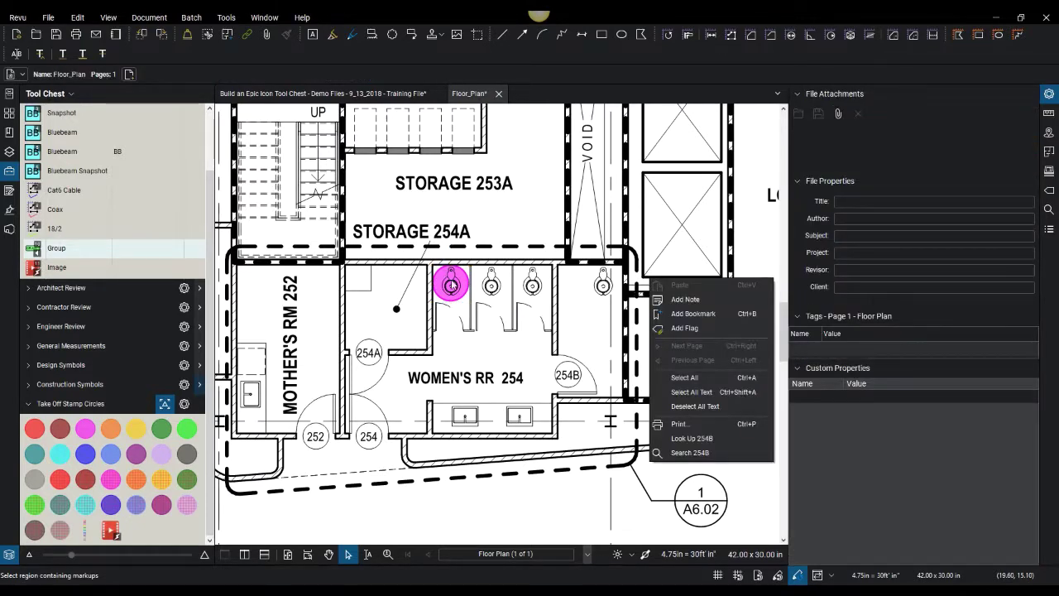
# Save the Toilet circle as a reusable tool in My Tools.
pyautogui.click(451, 285)
pyautogui.click(856, 544)
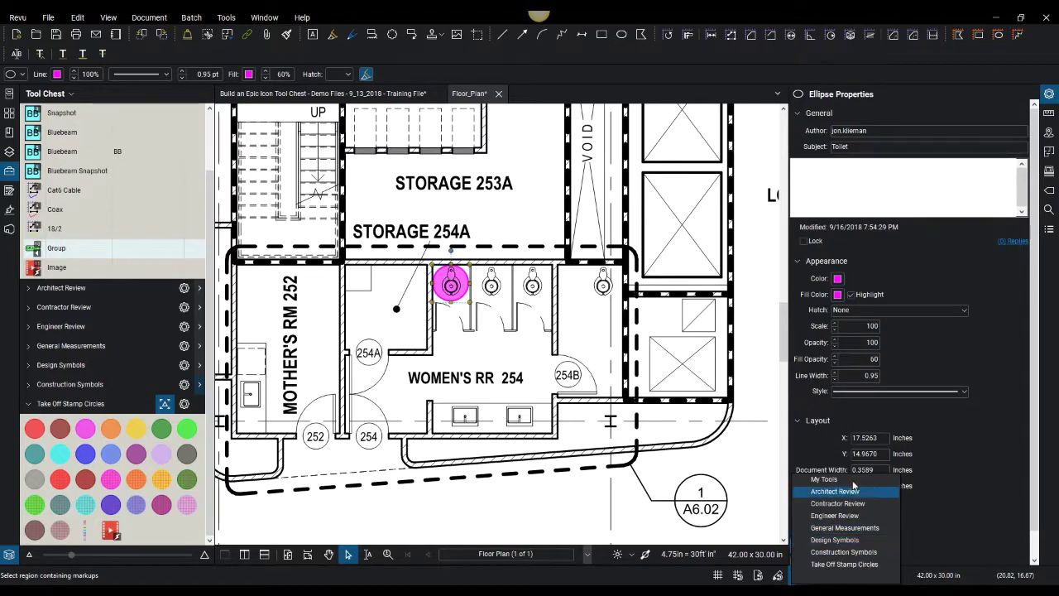
pyautogui.click(832, 478)
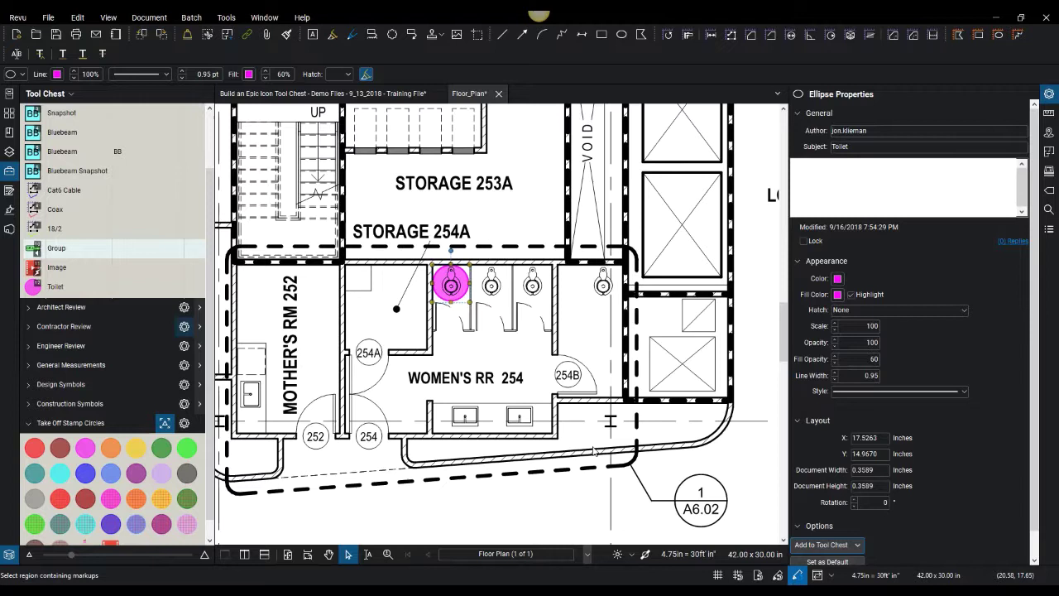
pyautogui.click(58, 286)
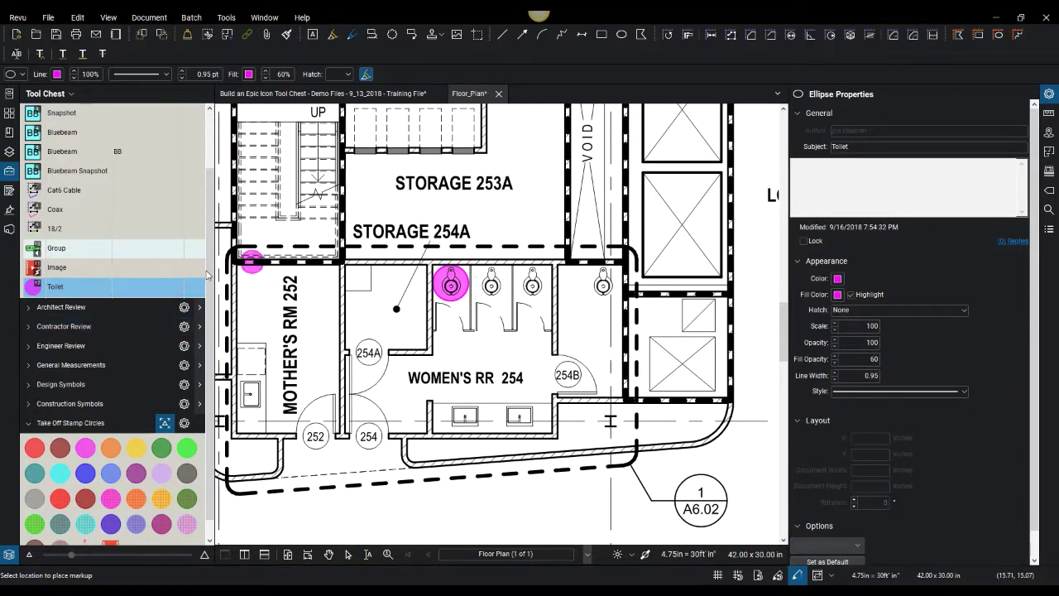
pyautogui.scroll(2, 165, 207)
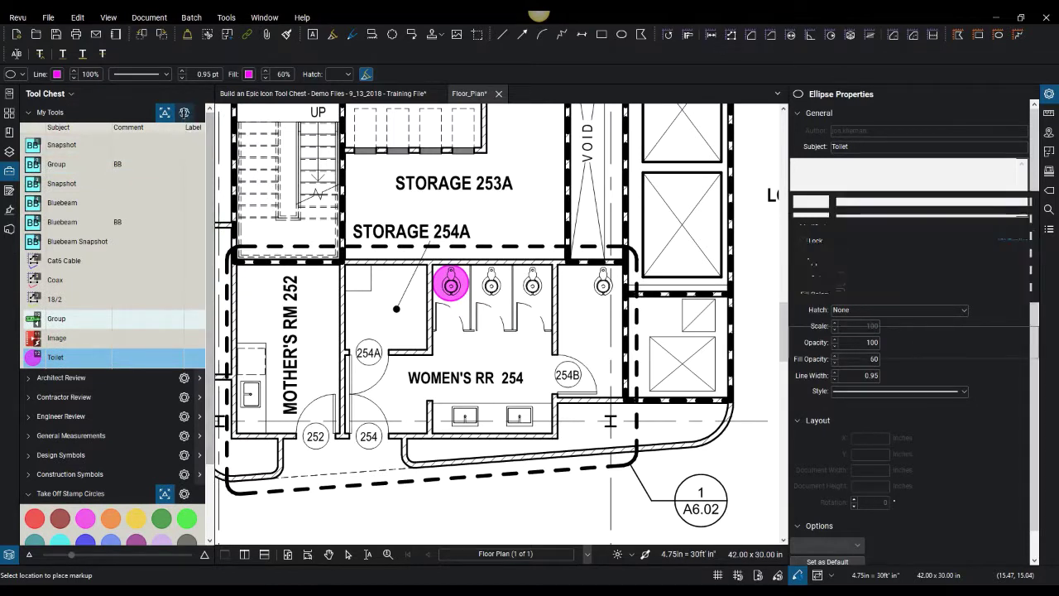
pyautogui.click(184, 113)
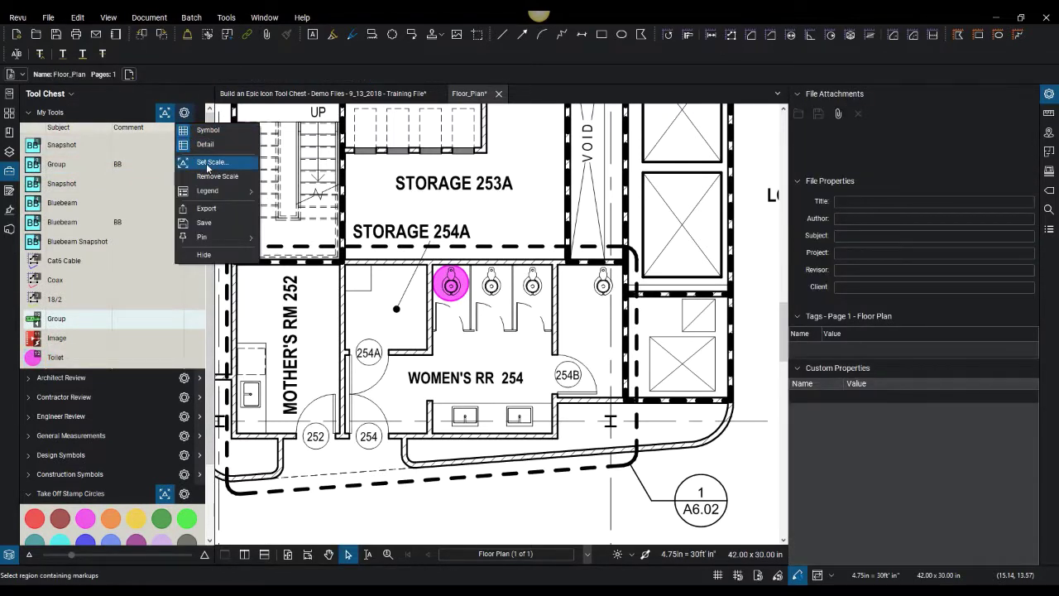
pyautogui.press('Escape')
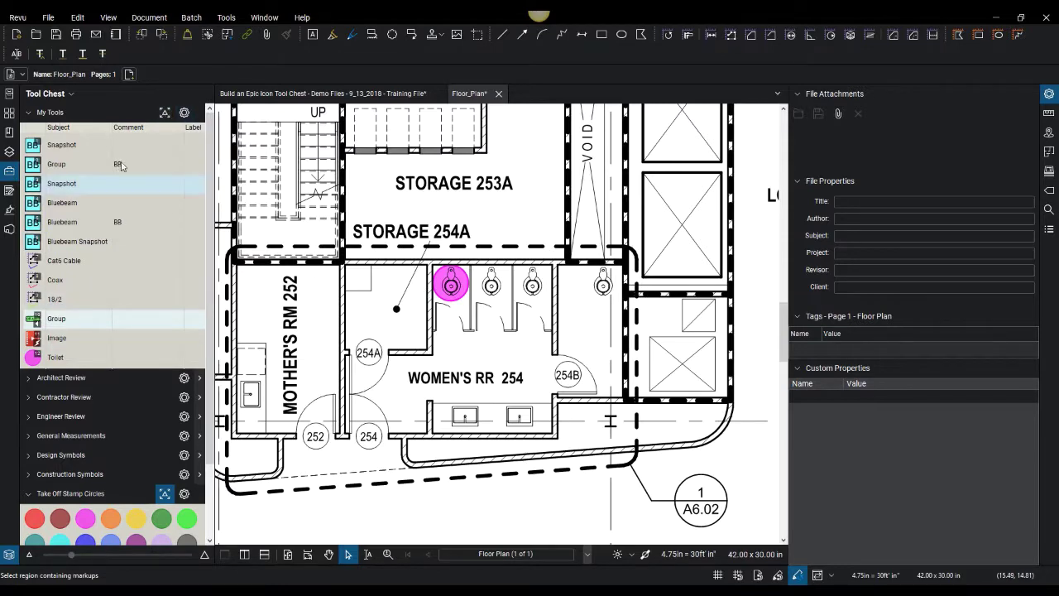
pyautogui.scroll(-3, 303, 337)
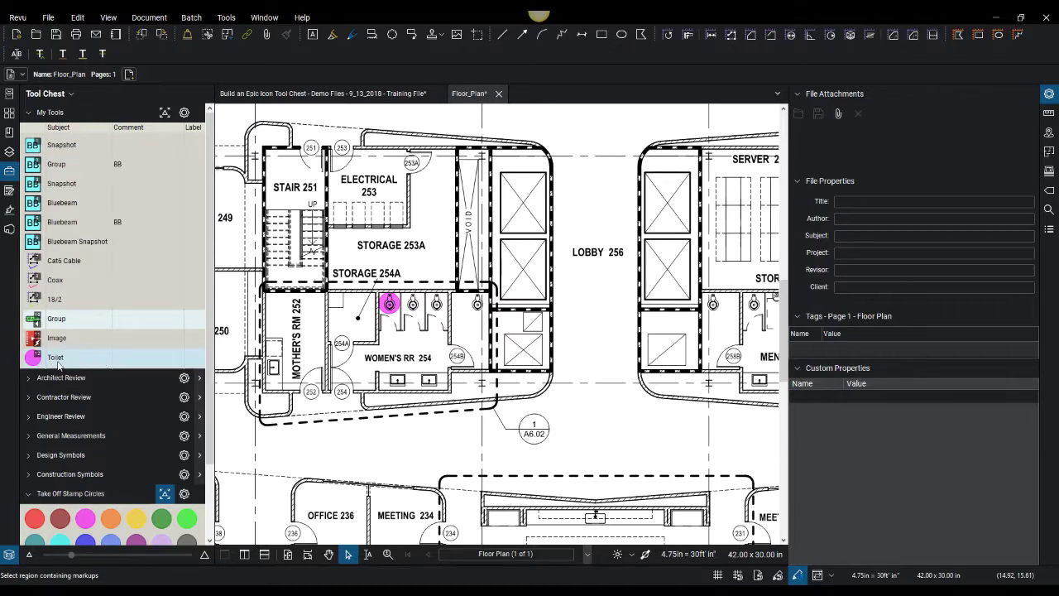
# Stamp Toilet circles on three more women's restroom toilets and the first men's room toilet.
pyautogui.click(168, 352)
pyautogui.click(412, 303)
pyautogui.click(436, 302)
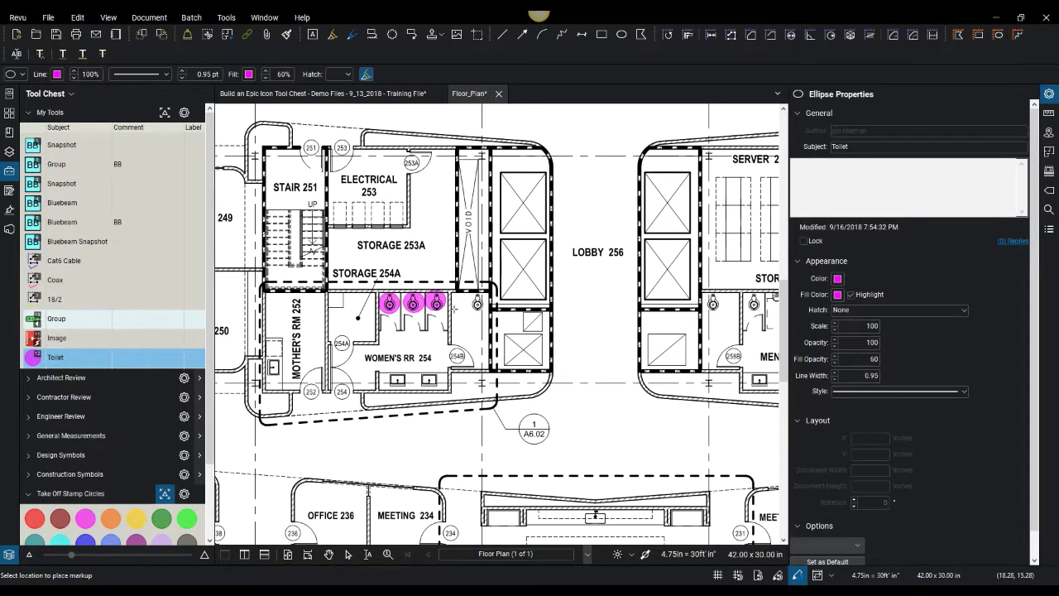
pyautogui.click(478, 302)
pyautogui.hscroll(3, 637, 355)
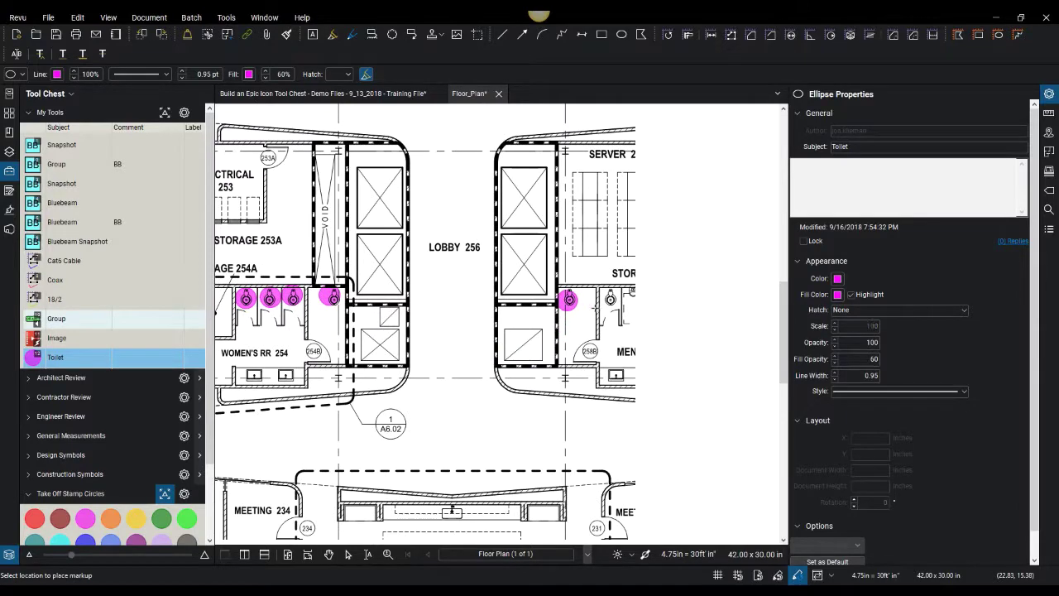
pyautogui.click(569, 298)
pyautogui.scroll(-3, 641, 357)
pyautogui.scroll(-4, 637, 362)
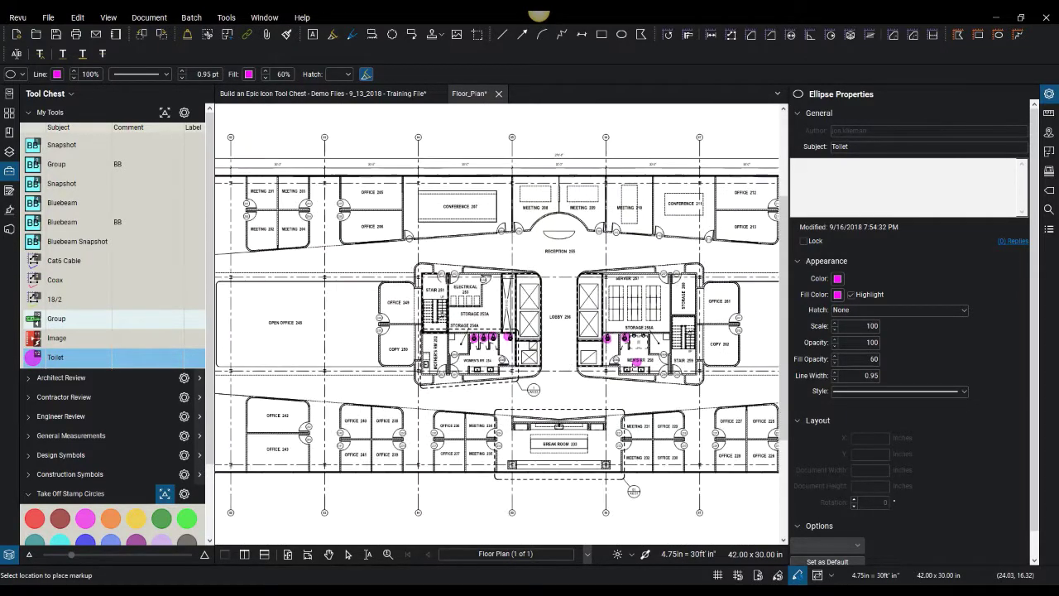
pyautogui.scroll(-3, 500, 349)
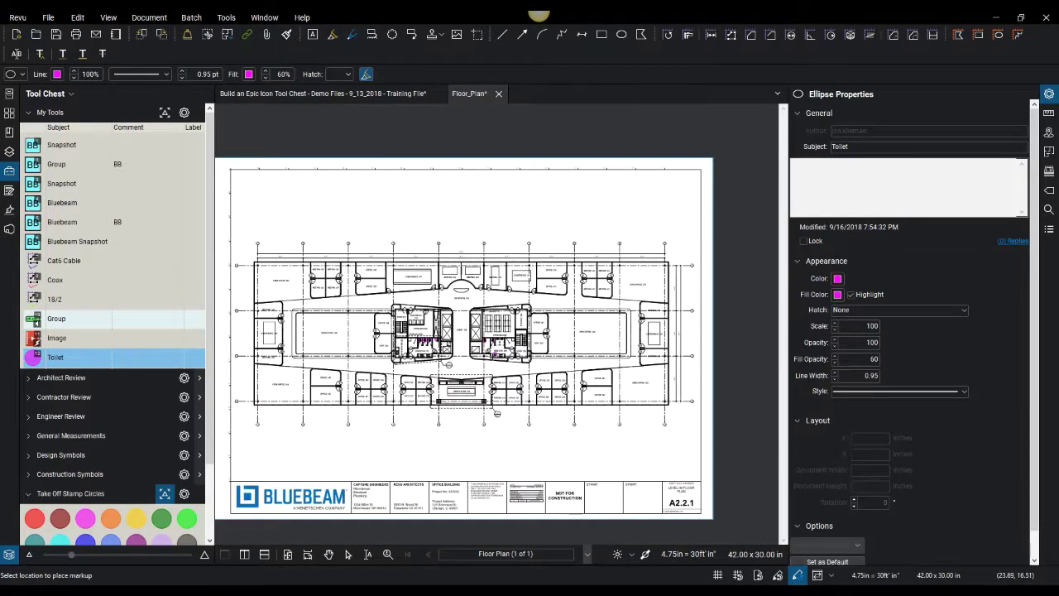
pyautogui.press('Escape')
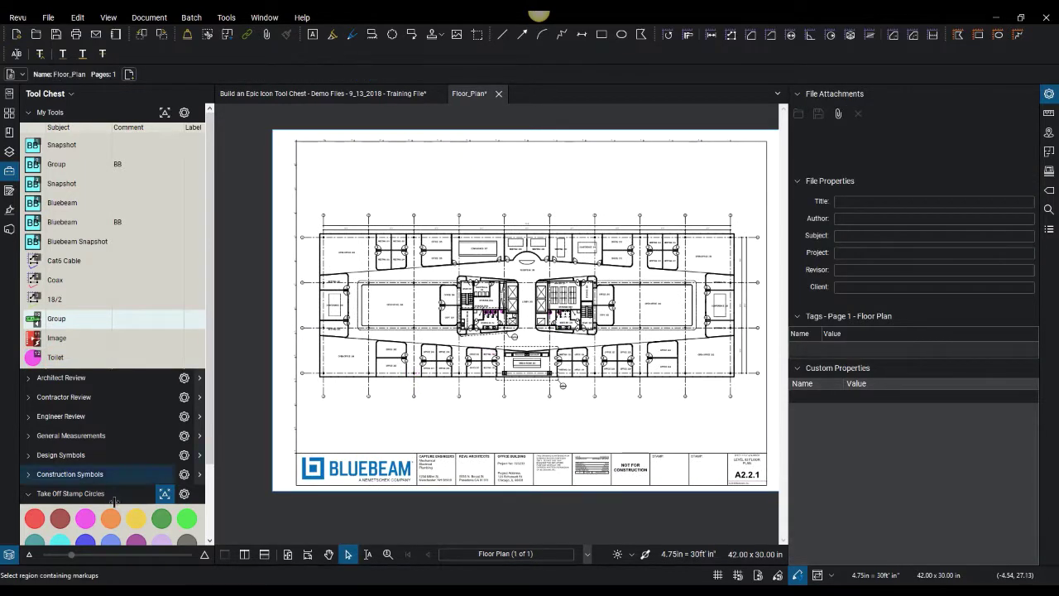
# Stamp a yellow take-off circle on OFFICE 242.
pyautogui.click(136, 518)
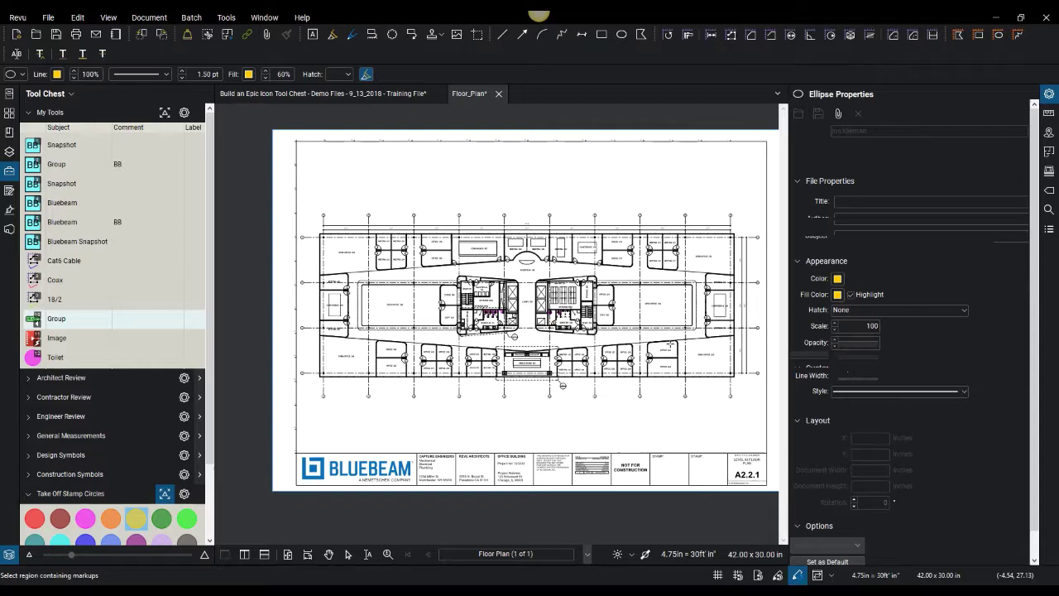
pyautogui.scroll(5, 451, 386)
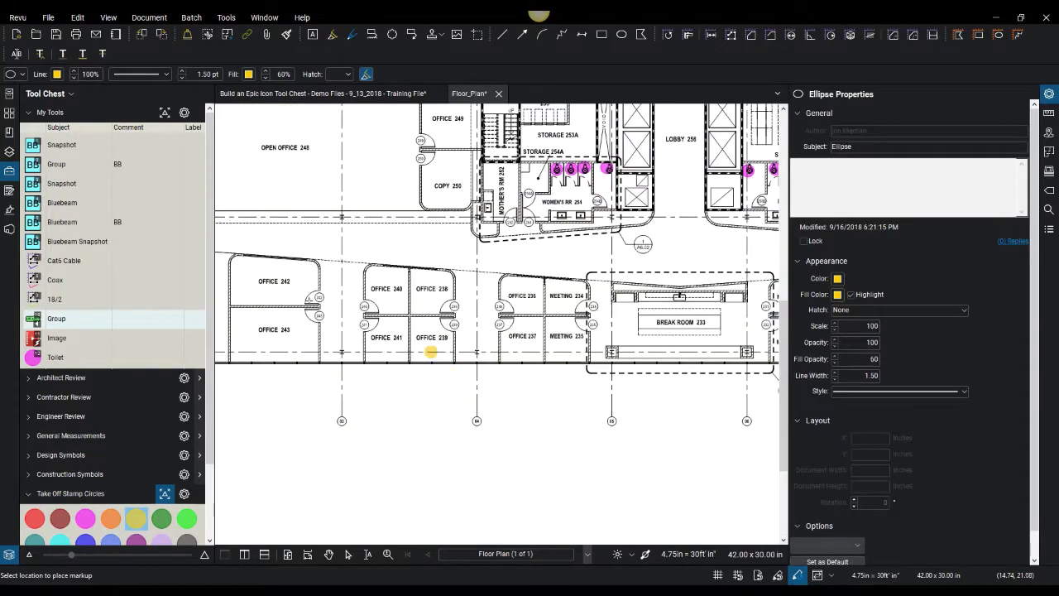
pyautogui.hscroll(-1, 265, 281)
pyautogui.click(312, 297)
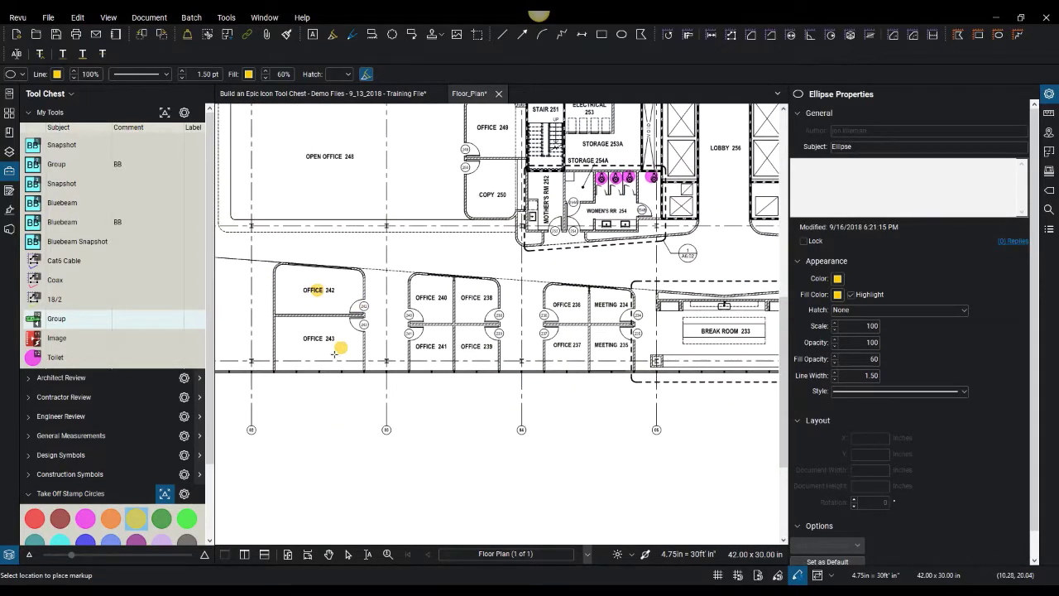
pyautogui.press('Escape')
# Change the OFFICE 242 circle's subject to Office and begin adding it to the Tool Chest.
pyautogui.click(315, 292)
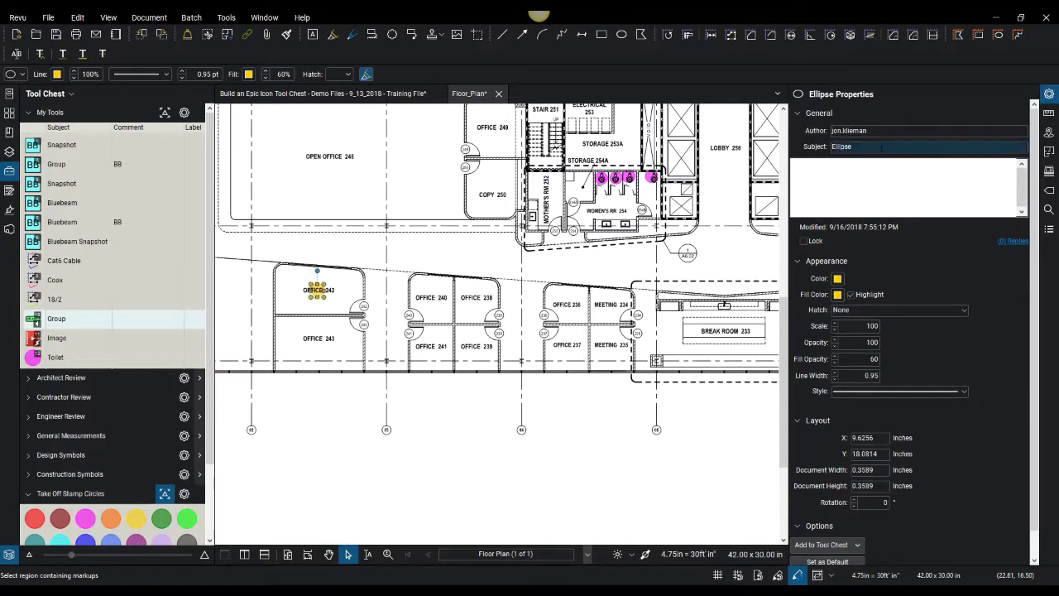
pyautogui.moveTo(831, 146); pyautogui.dragTo(887, 146)
pyautogui.click(398, 288)
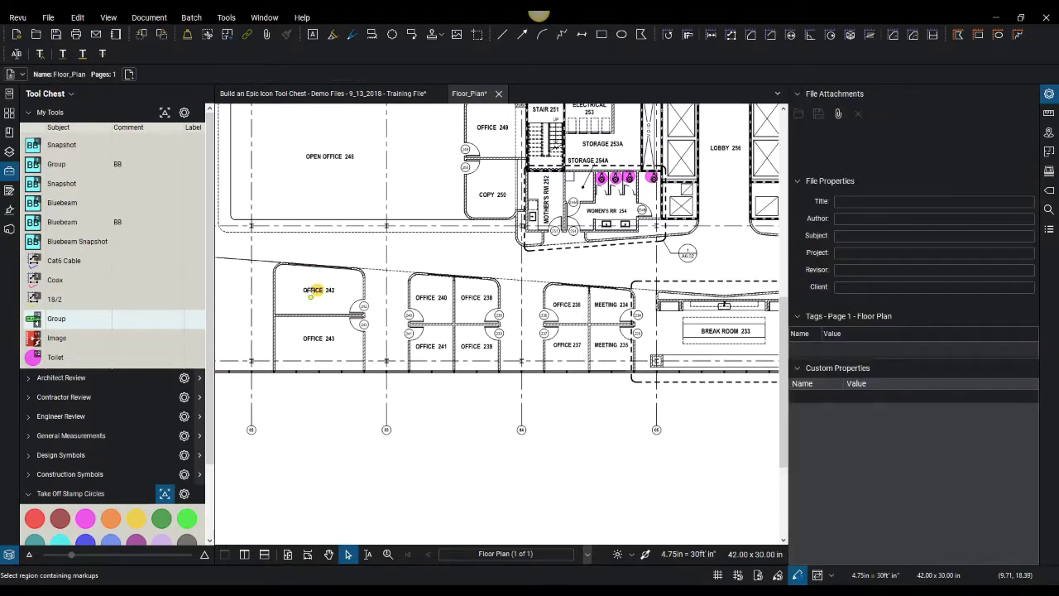
pyautogui.click(326, 300)
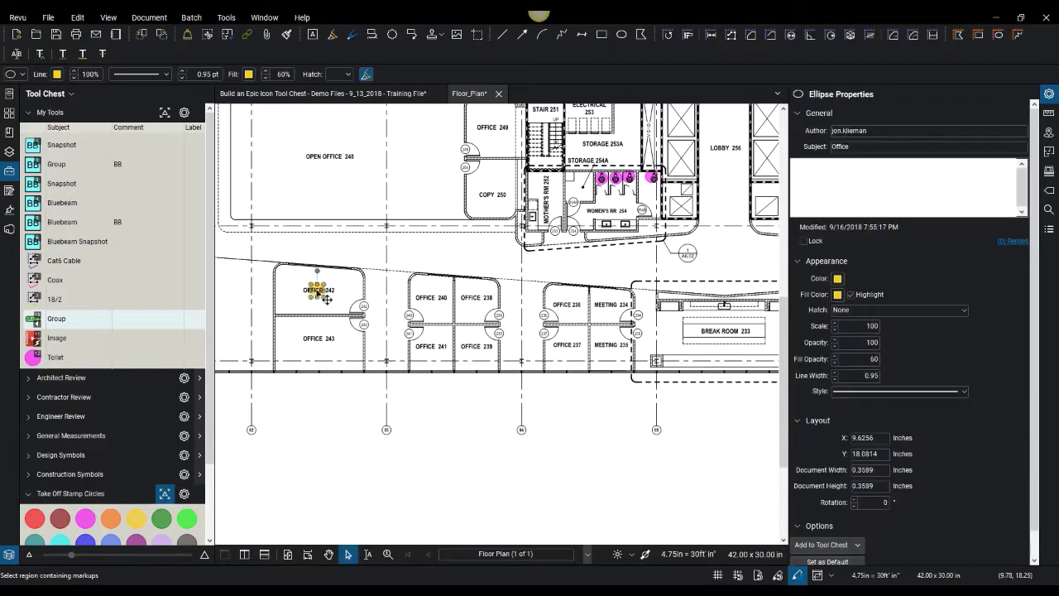
pyautogui.click(857, 544)
# Save the Office tool to My Tools and stamp OFFICE 243, 240 and three more offices.
pyautogui.click(819, 480)
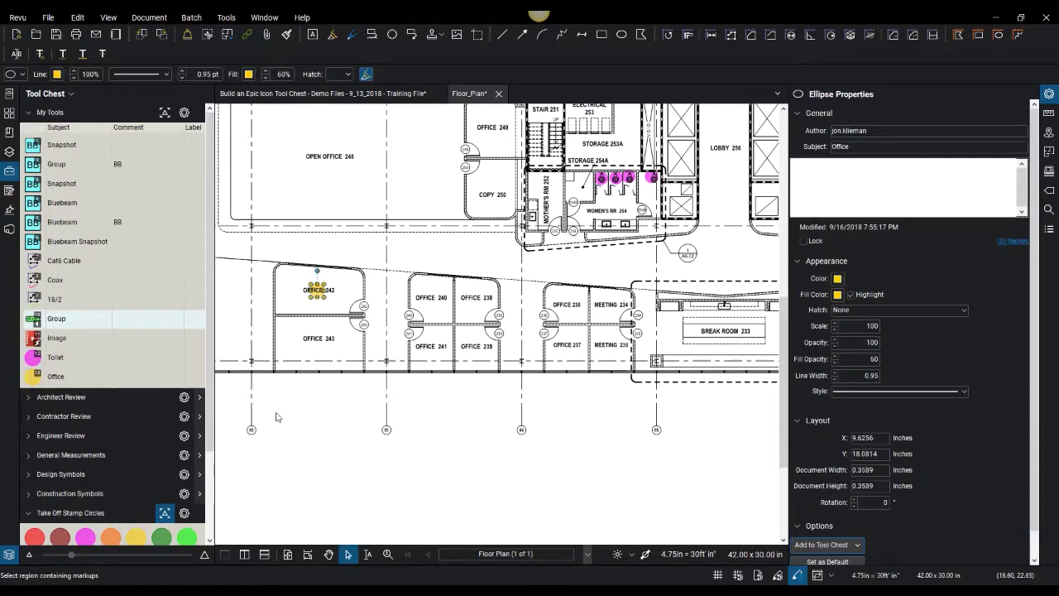
pyautogui.click(55, 376)
pyautogui.click(315, 338)
pyautogui.click(431, 298)
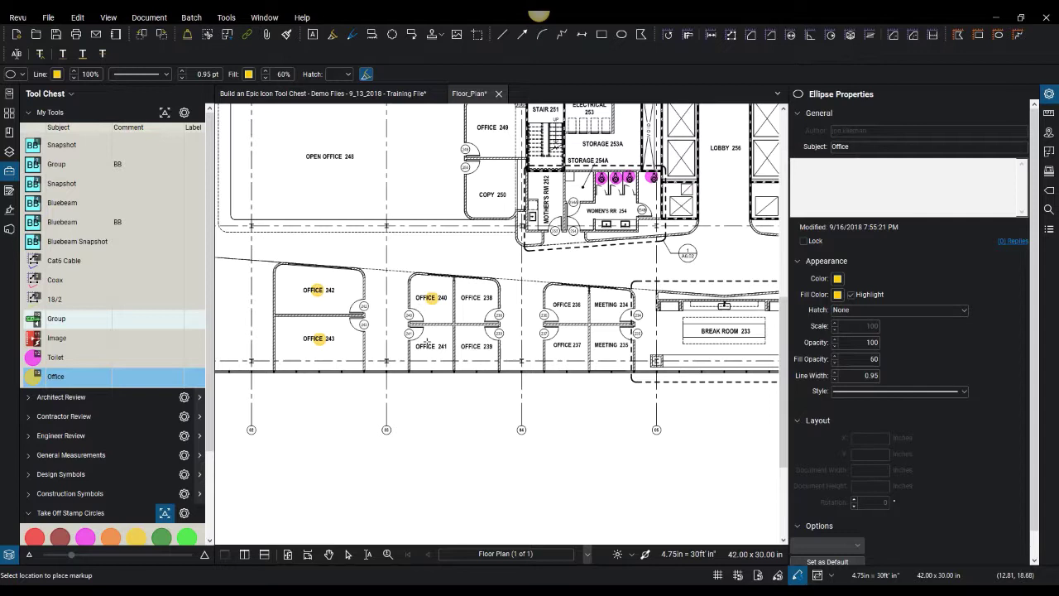
pyautogui.click(475, 301)
pyautogui.click(563, 304)
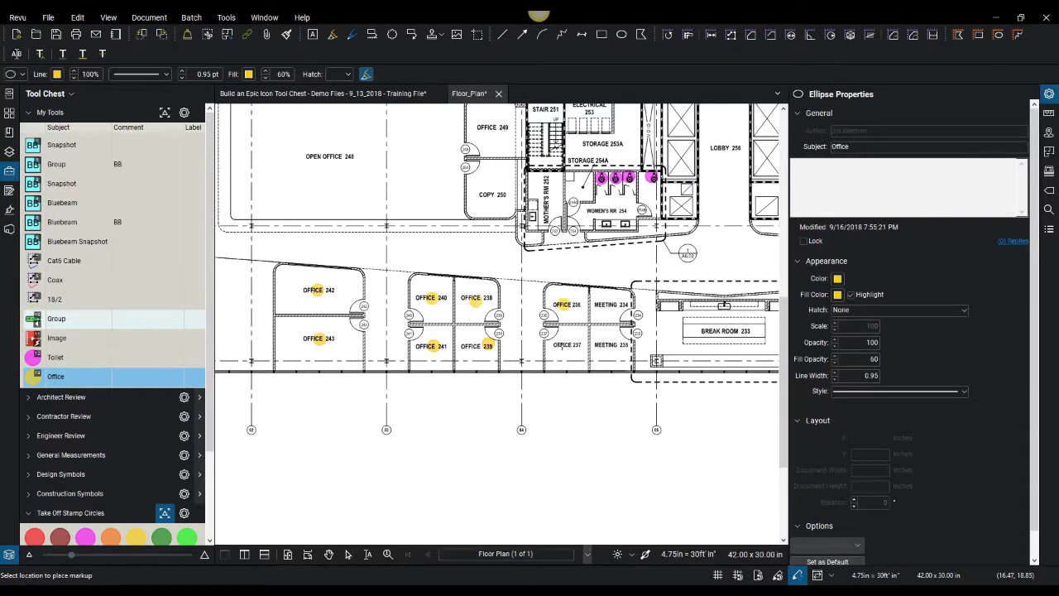
pyautogui.click(566, 346)
# Delete the stray Office circle placed in MEETING 235.
pyautogui.press('Escape')
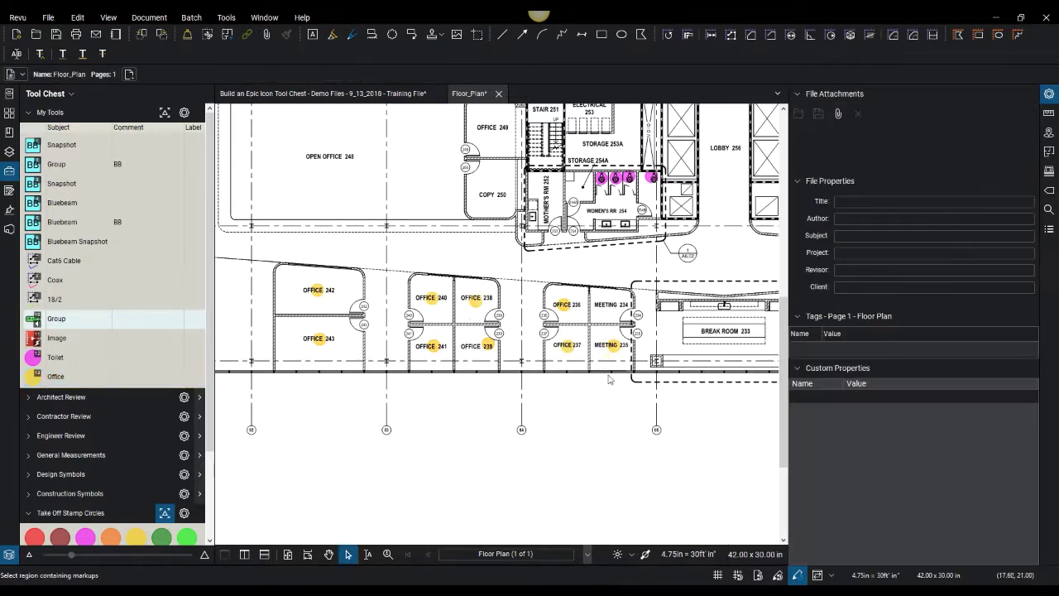
pyautogui.click(613, 344)
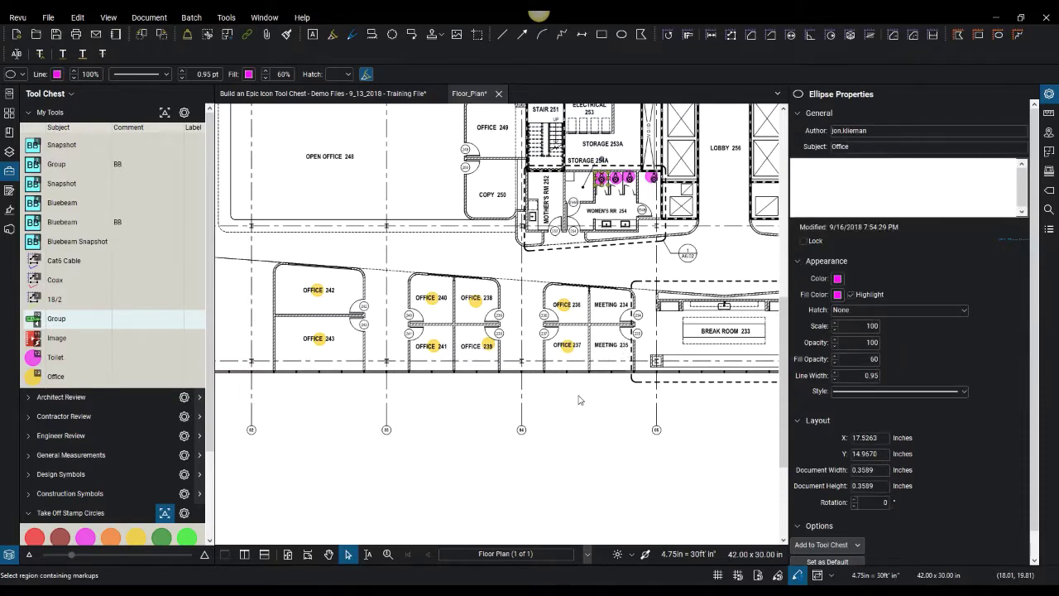
pyautogui.press('Delete')
# Stamp Office circles on four lower-right offices, including OFFICE 223 and 224.
pyautogui.scroll(-3, 580, 401)
pyautogui.click(56, 376)
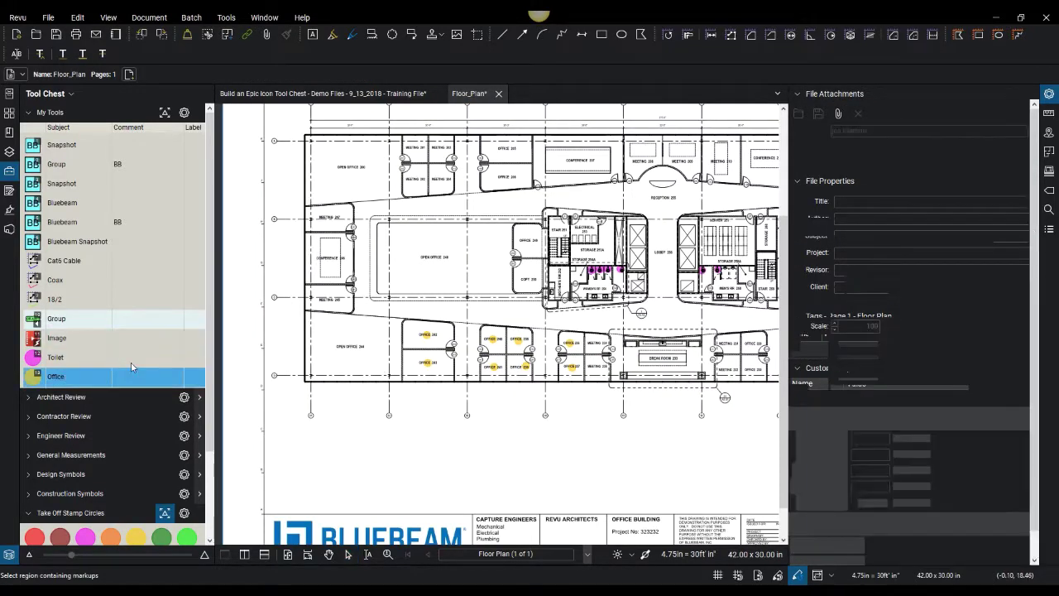
pyautogui.scroll(3, 325, 306)
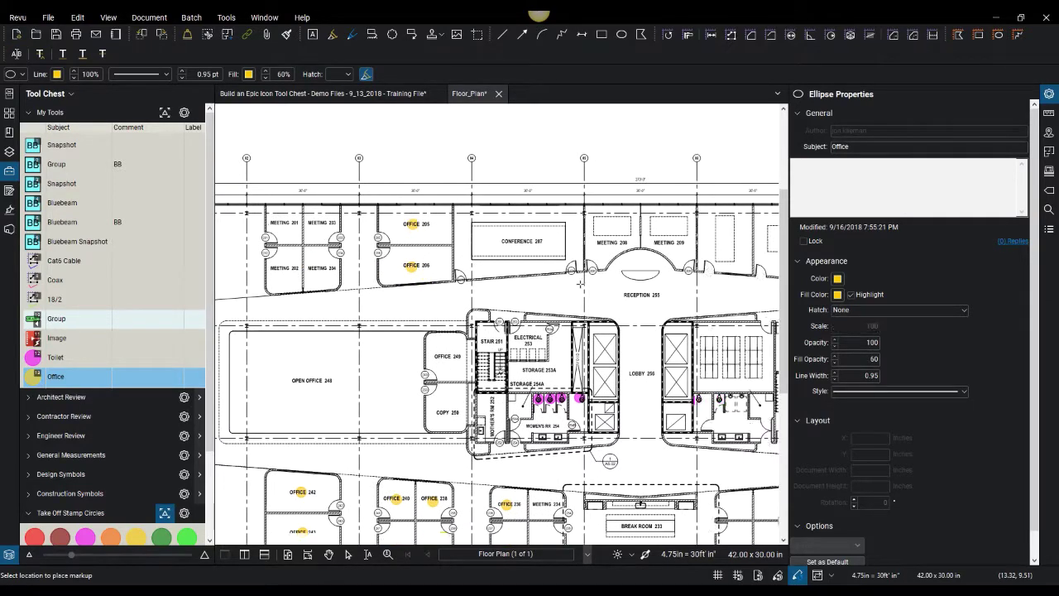
pyautogui.hscroll(10, 407, 235)
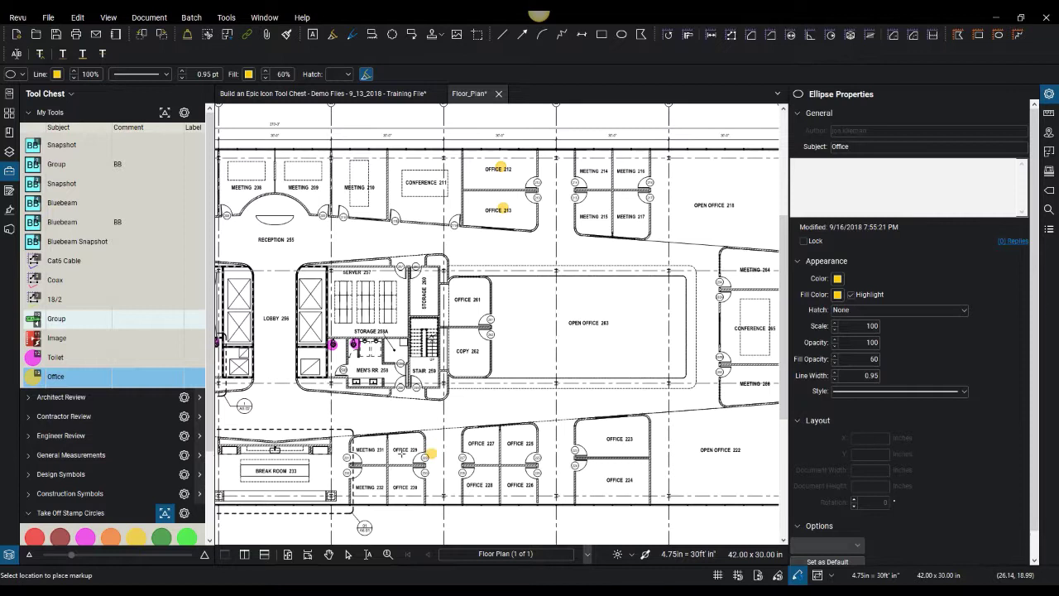
pyautogui.click(403, 485)
pyautogui.click(473, 481)
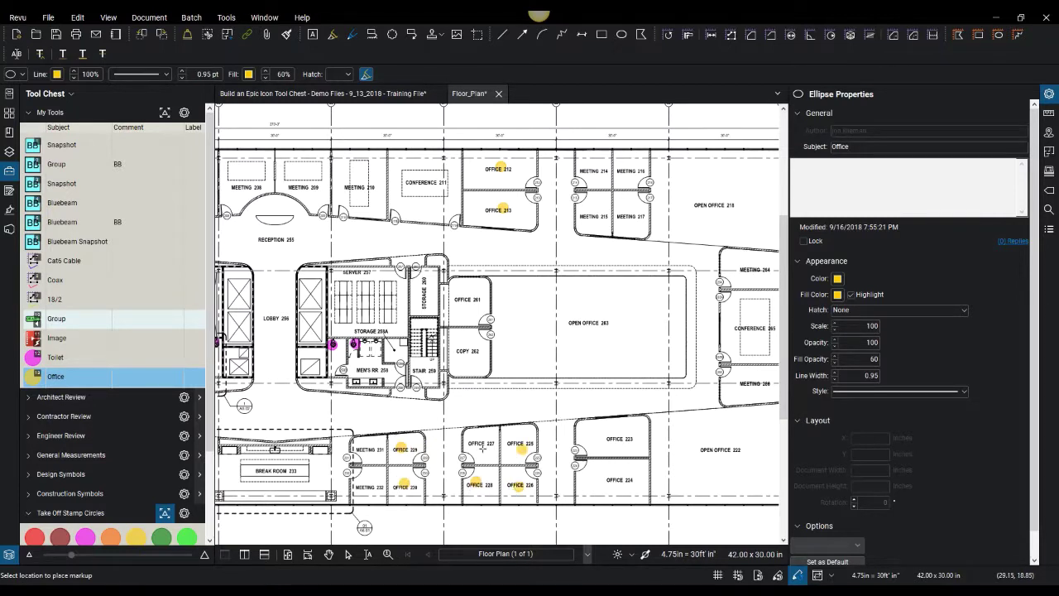
pyautogui.click(611, 442)
pyautogui.click(613, 482)
# Duplicate the Office tool in My Tools and name the copy Meeting.
pyautogui.press('Escape')
pyautogui.rightClick(287, 382)
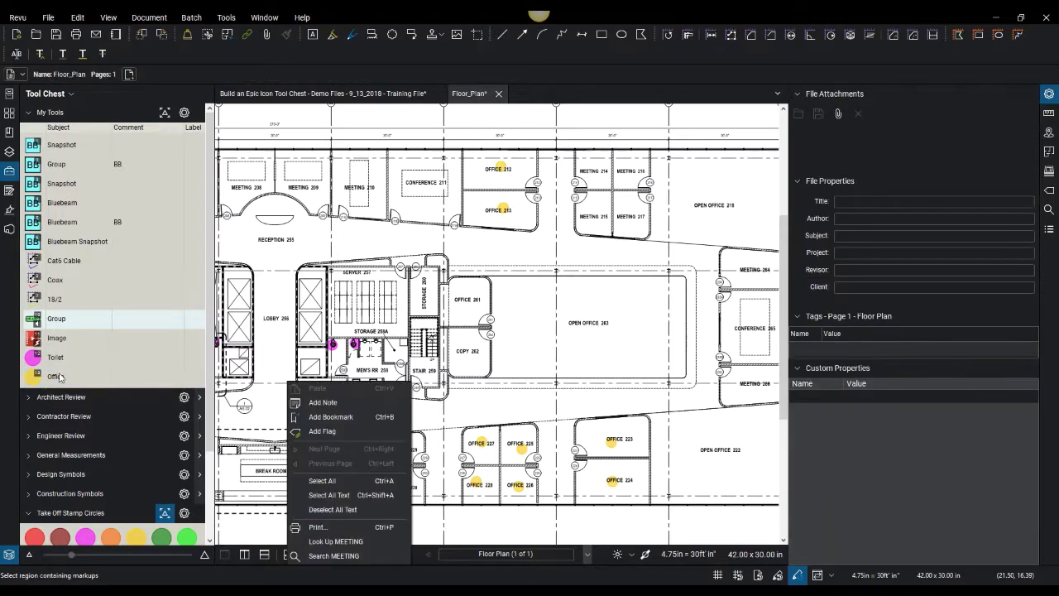
pyautogui.rightClick(58, 376)
pyautogui.click(60, 397)
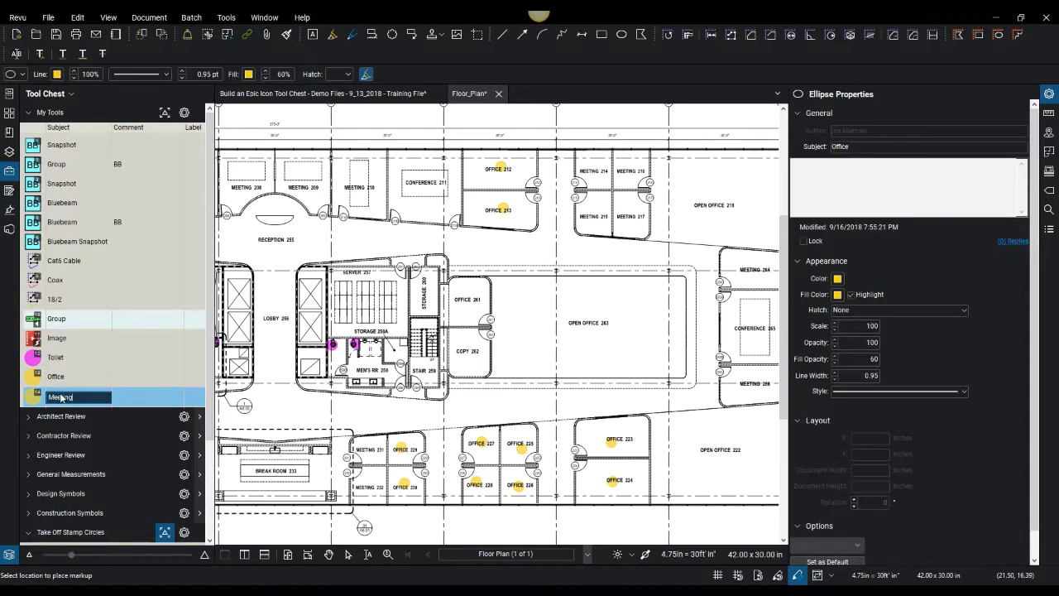
pyautogui.click(30, 400)
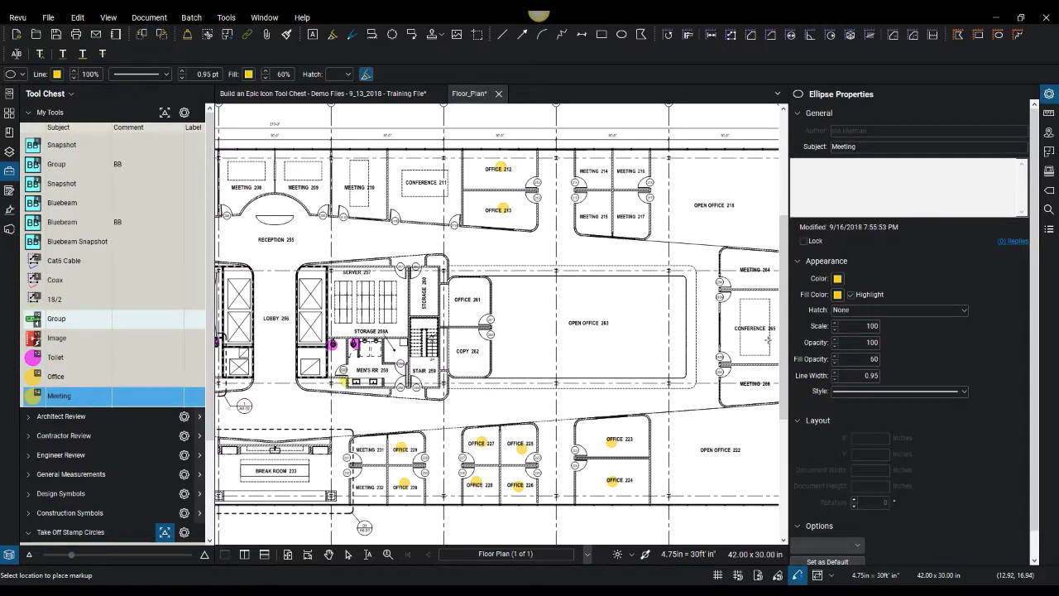
# Give the Meeting circle a cyan outline and cyan fill, after briefly trying pink.
pyautogui.click(837, 278)
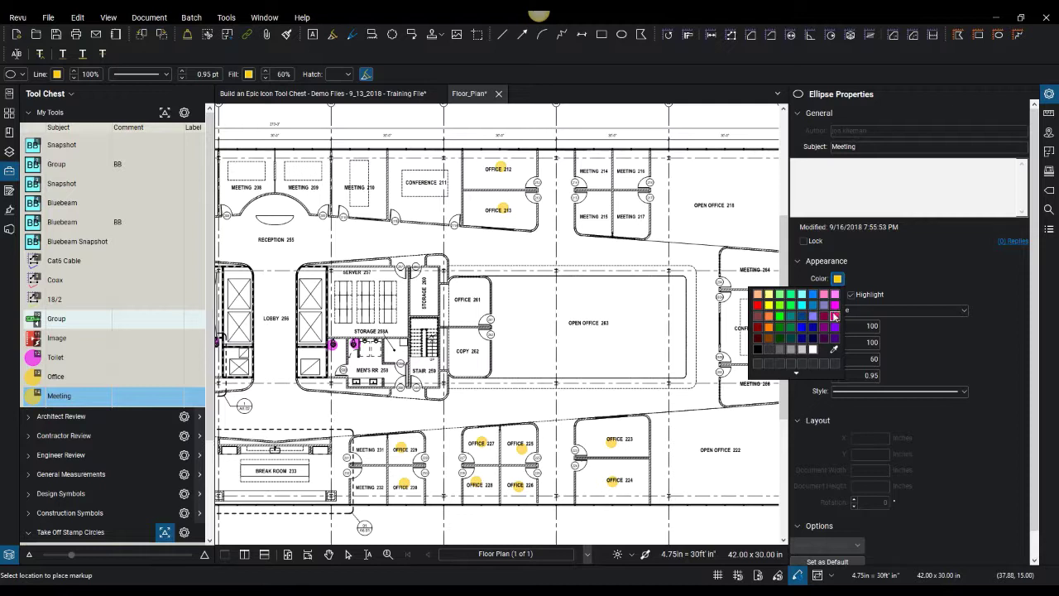
pyautogui.click(834, 294)
pyautogui.click(838, 294)
pyautogui.click(834, 310)
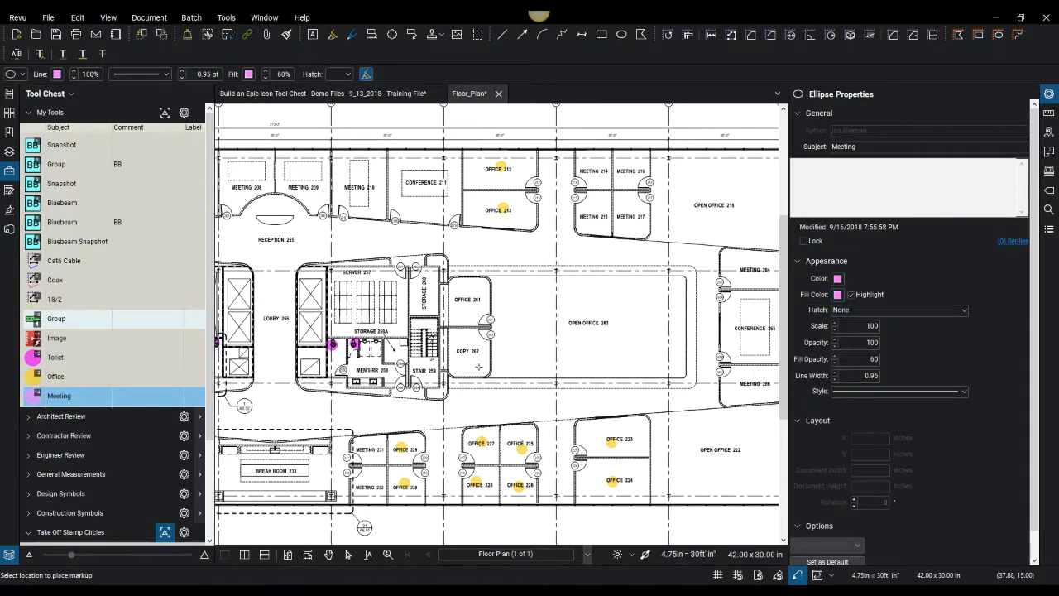
pyautogui.click(837, 279)
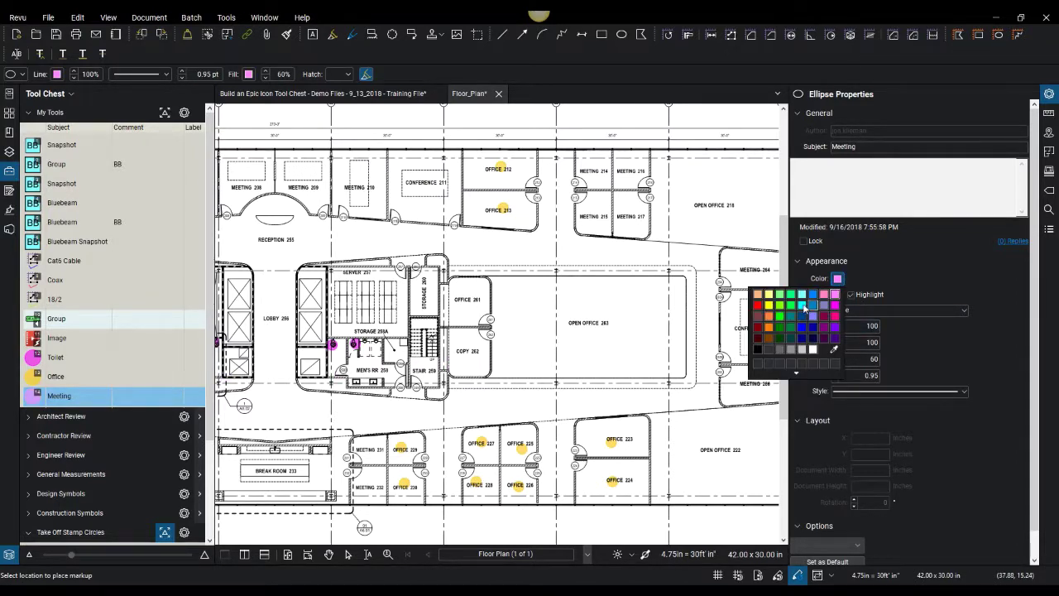
pyautogui.click(822, 298)
pyautogui.click(838, 295)
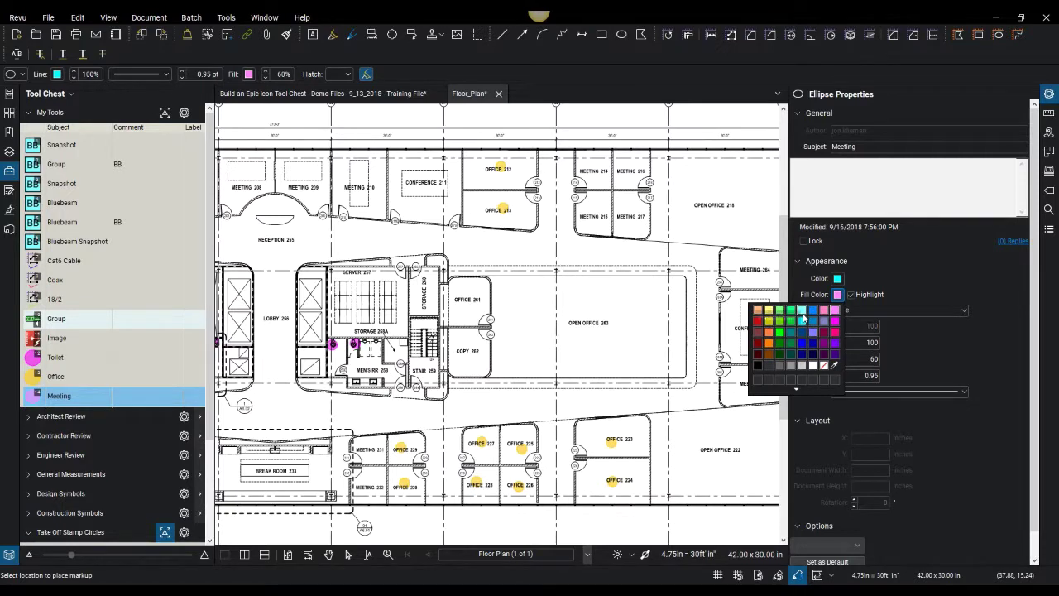
pyautogui.click(822, 319)
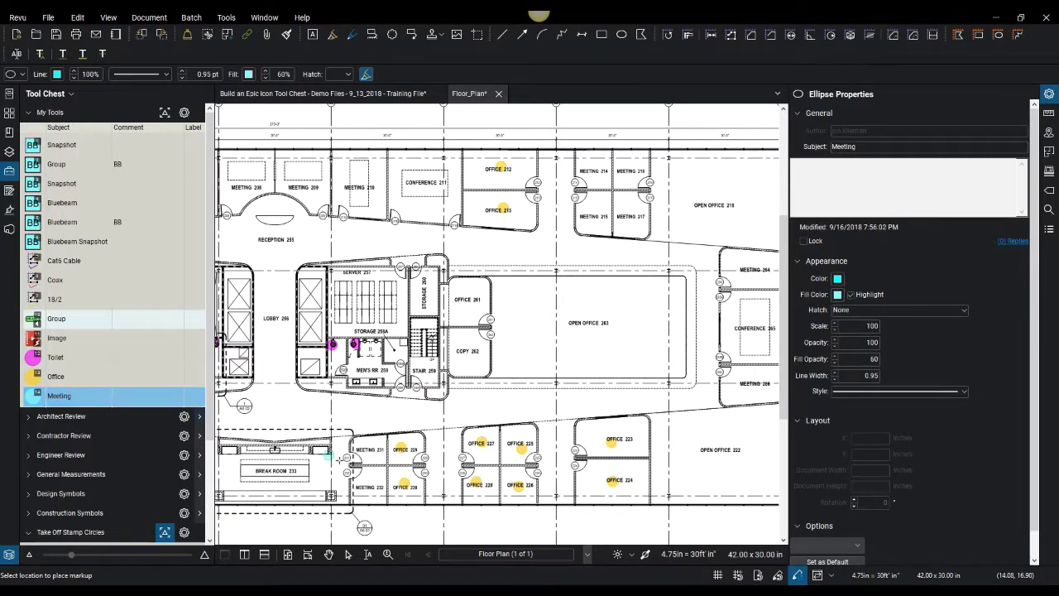
# Stamp Meeting circles on rooms 231, 208, 209, 210, 264 and 234.
pyautogui.click(365, 447)
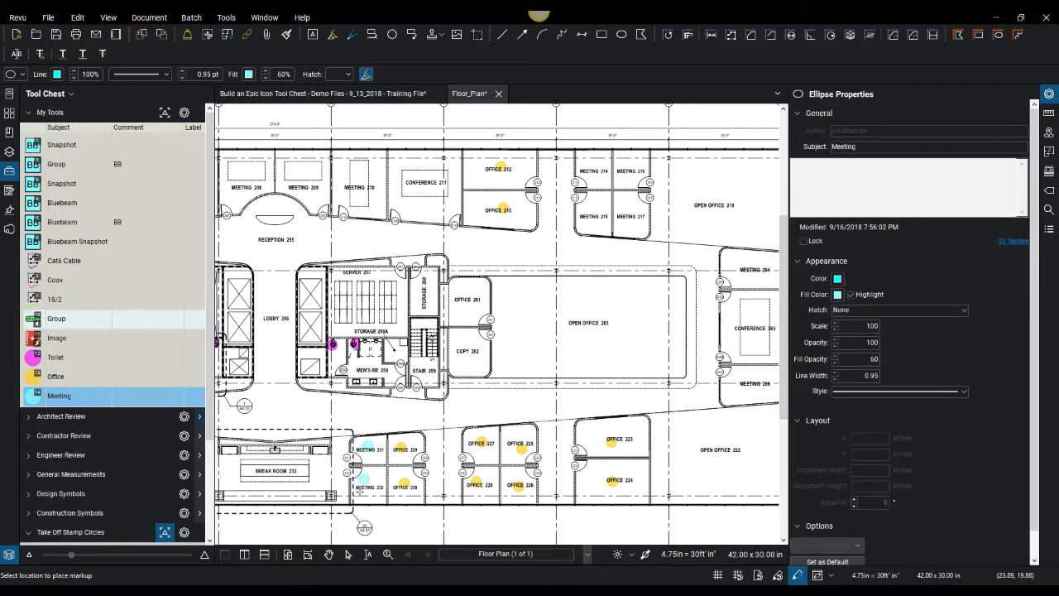
pyautogui.click(241, 190)
pyautogui.click(302, 191)
pyautogui.click(346, 189)
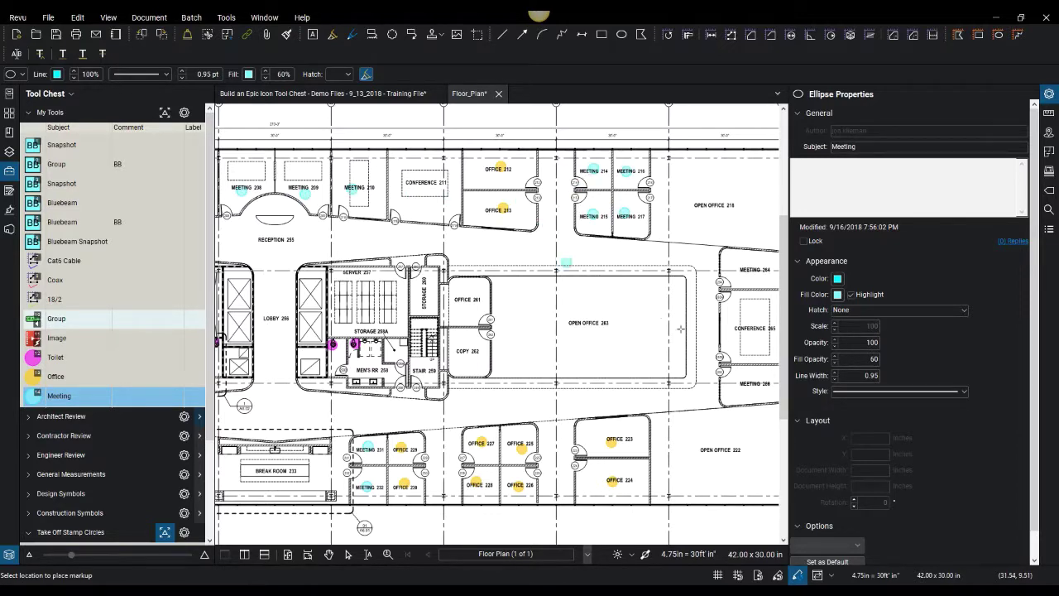
pyautogui.moveTo(680, 329); pyautogui.dragTo(488, 288)
pyautogui.click(563, 229)
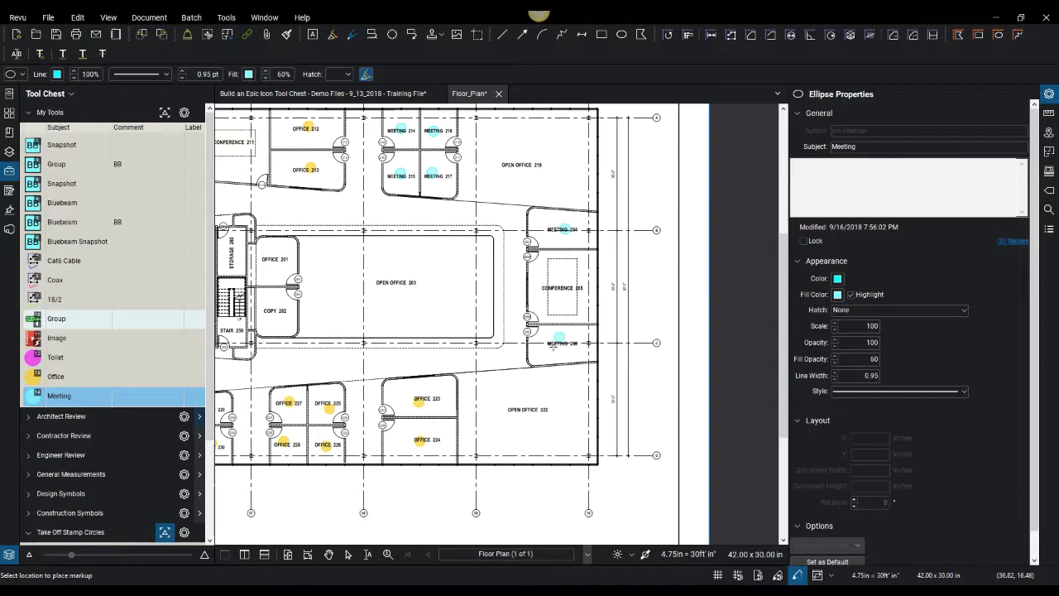
pyautogui.moveTo(361, 355); pyautogui.dragTo(627, 307)
pyautogui.moveTo(463, 347); pyautogui.dragTo(560, 346)
pyautogui.click(560, 345)
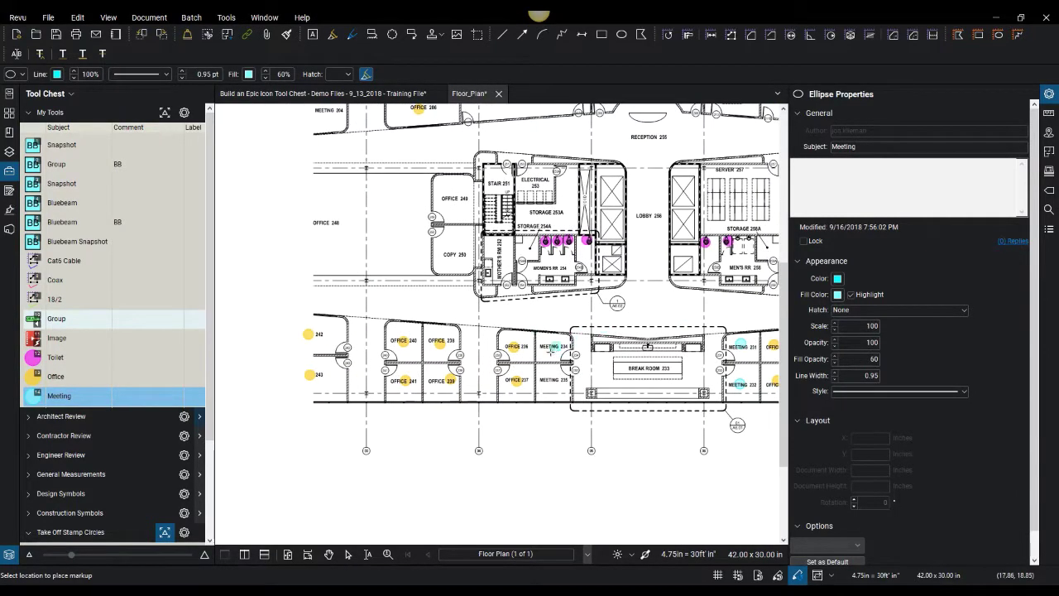
pyautogui.moveTo(278, 214); pyautogui.dragTo(395, 305)
pyautogui.press('Escape')
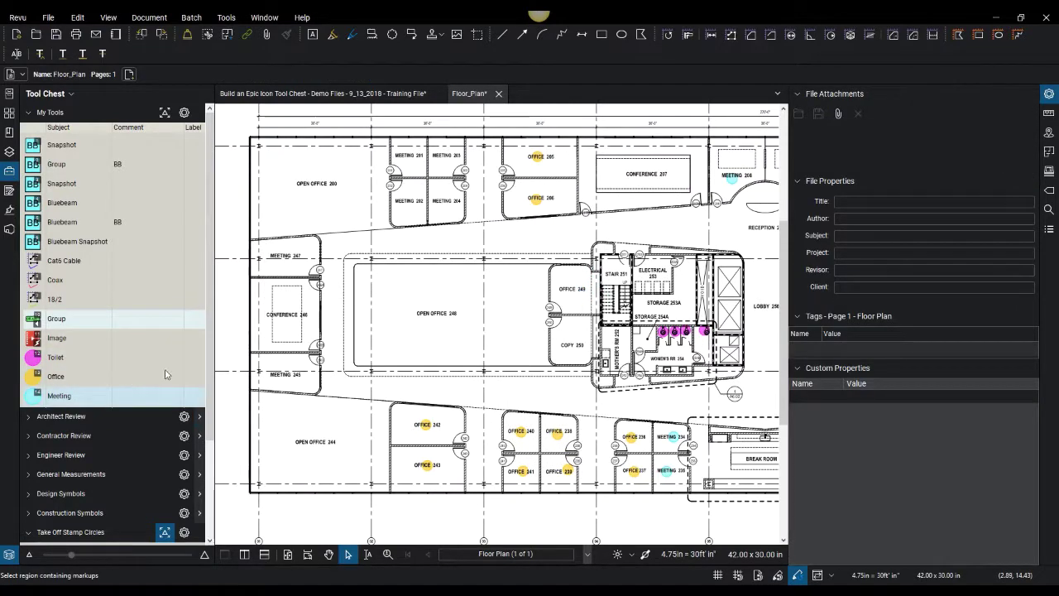
# Stamp Meeting circles on rooms 245, 247, 202, 201, 203 and 204.
pyautogui.click(59, 395)
pyautogui.click(278, 374)
pyautogui.click(283, 256)
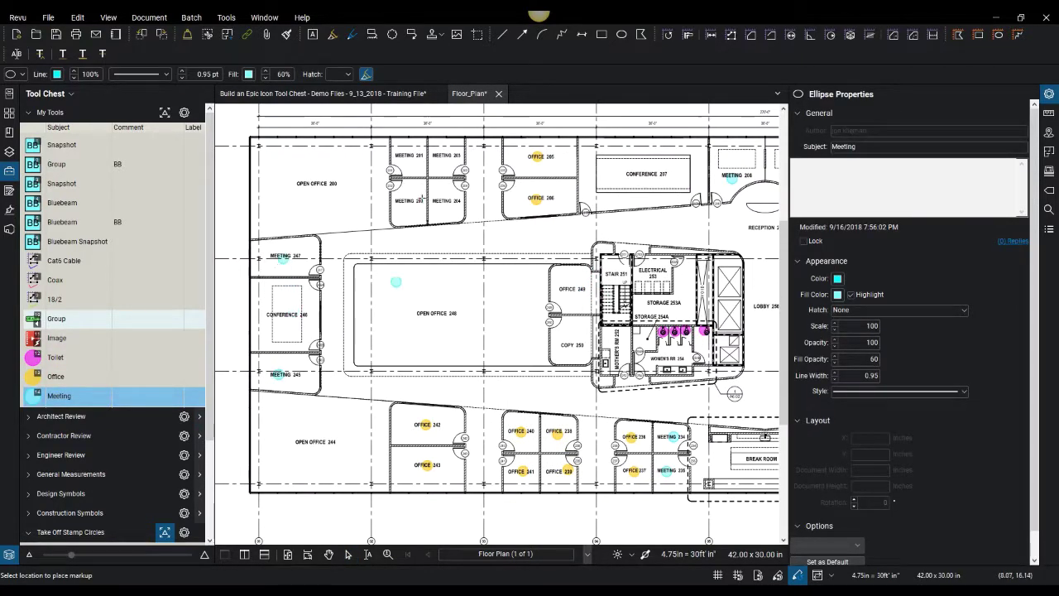
pyautogui.click(406, 201)
pyautogui.click(403, 150)
pyautogui.click(452, 161)
pyautogui.click(445, 200)
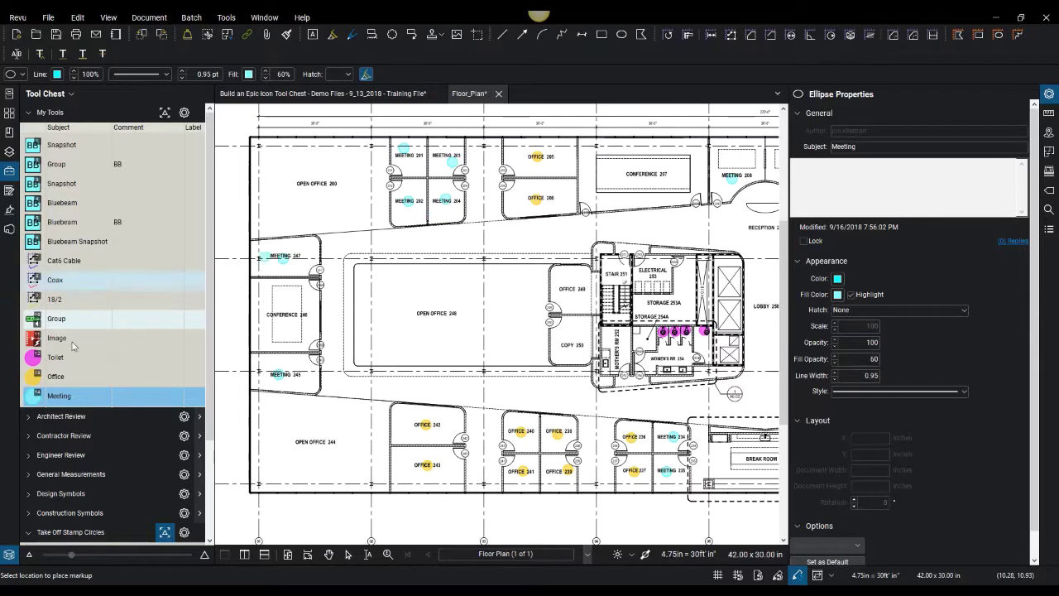
pyautogui.click(55, 377)
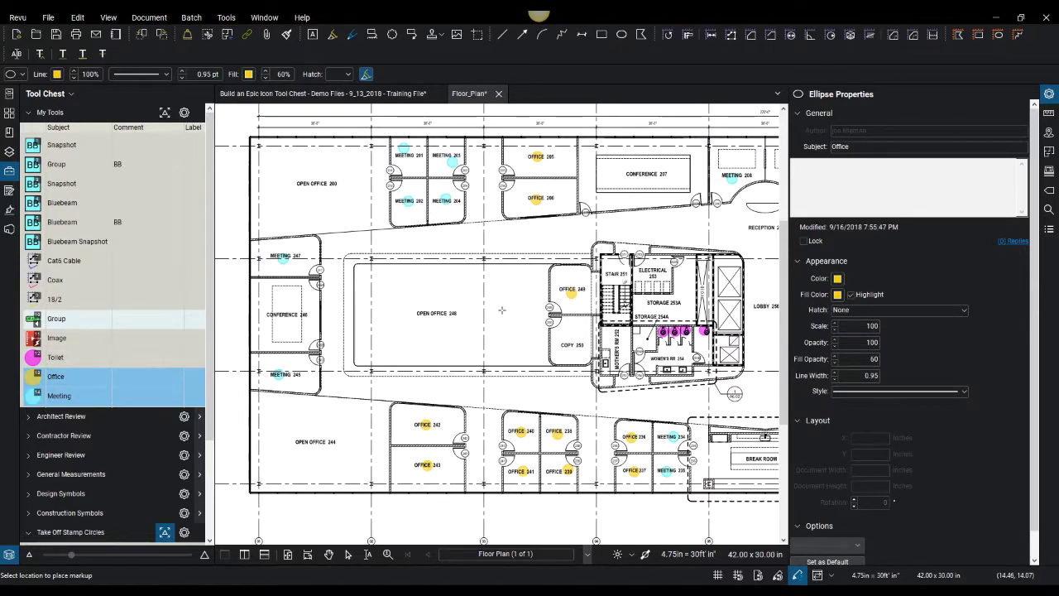
pyautogui.press('Escape')
pyautogui.scroll(-5, 347, 215)
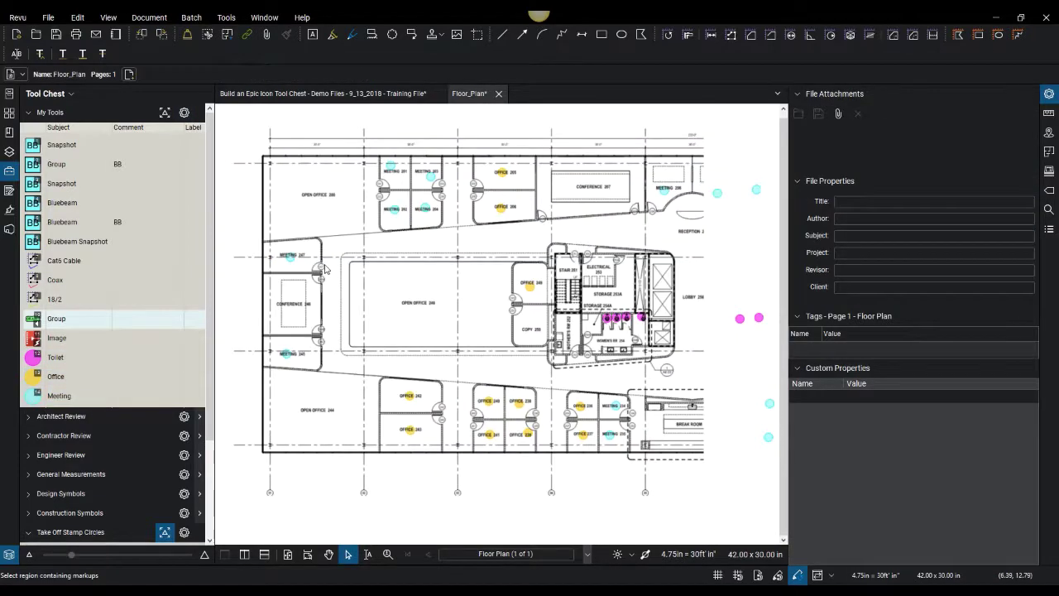
# Place a new My Tools legend at the sheet's top-left counting 19 Meeting, 21 Office, 6 Toilet.
pyautogui.click(184, 113)
pyautogui.moveTo(208, 177)
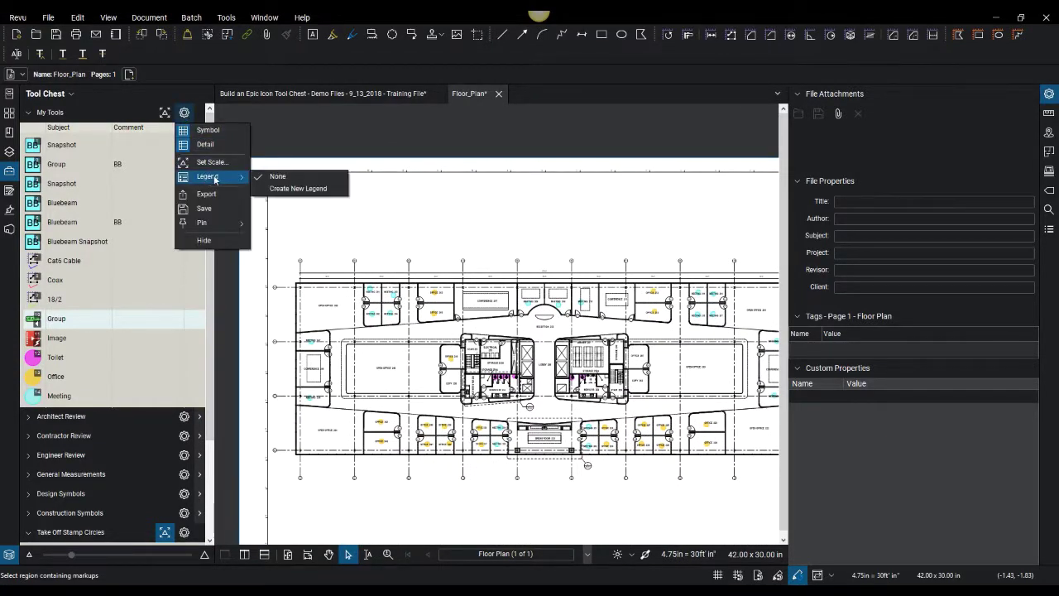
pyautogui.click(287, 196)
pyautogui.click(283, 205)
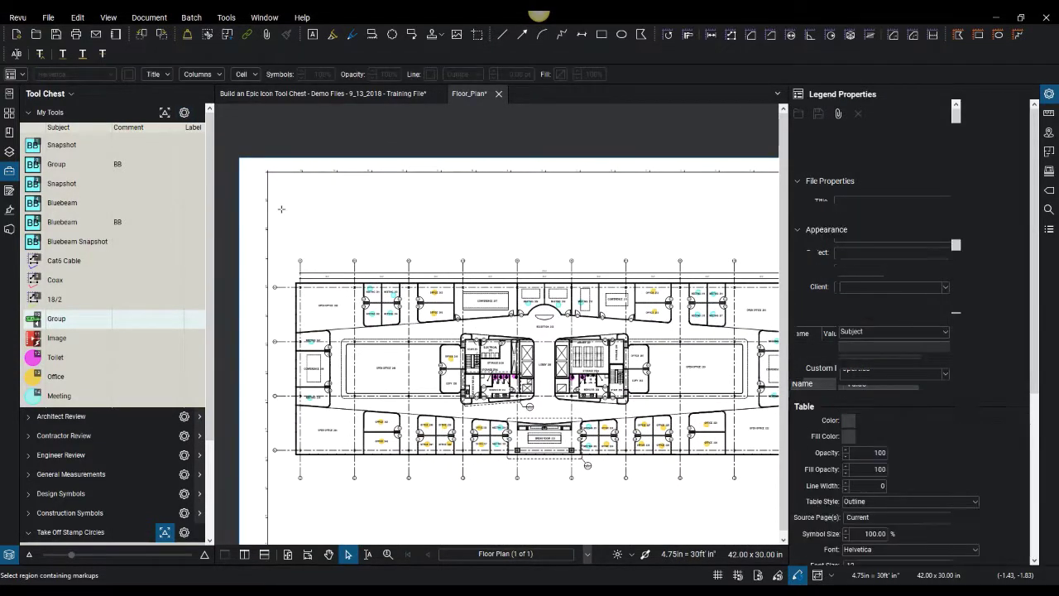
pyautogui.scroll(5, 292, 209)
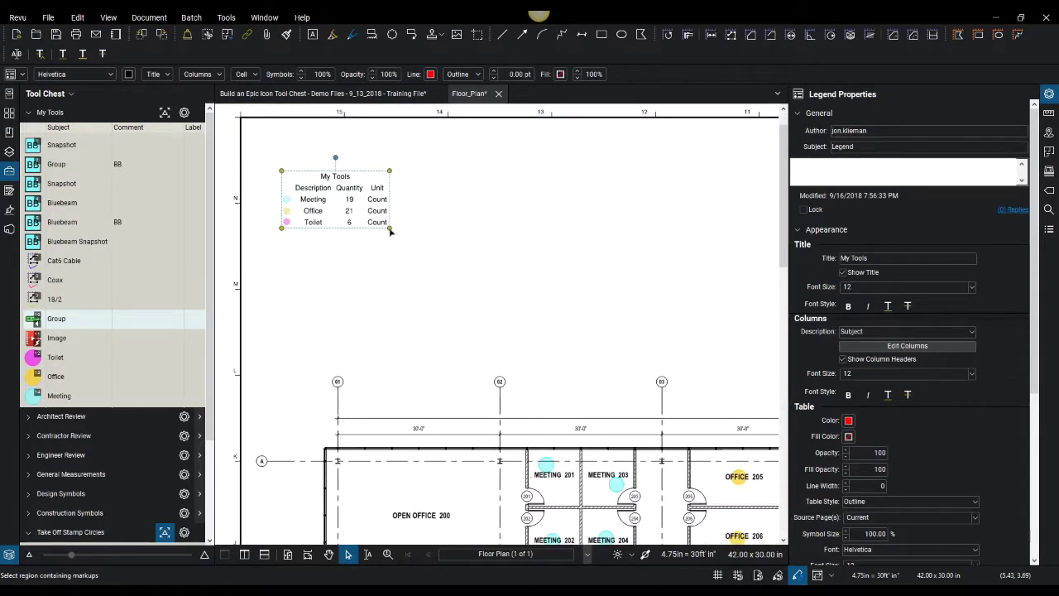
pyautogui.scroll(-2, 579, 339)
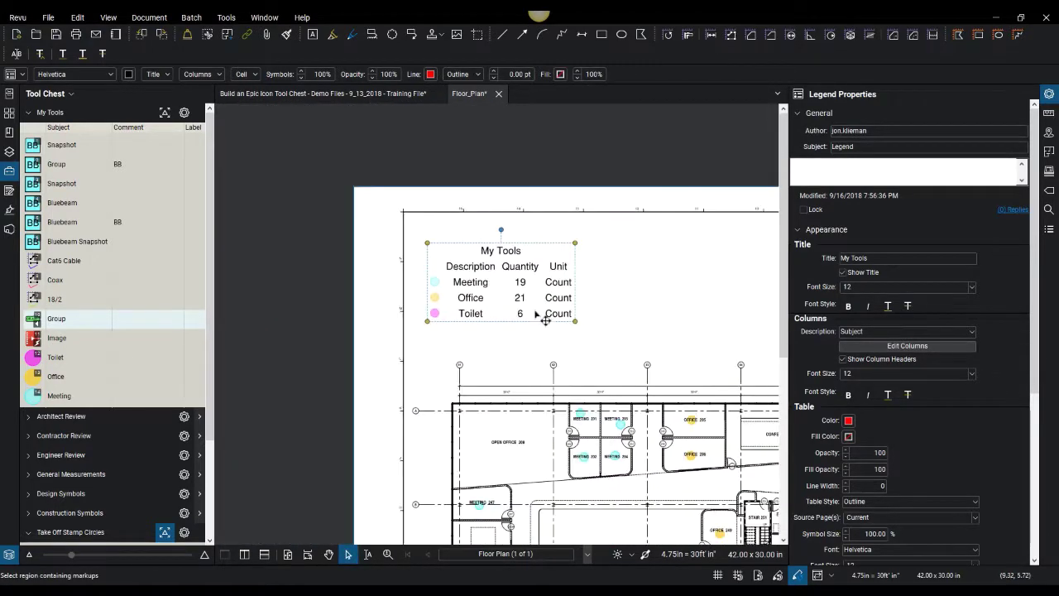
pyautogui.moveTo(529, 304); pyautogui.dragTo(512, 280)
pyautogui.click(592, 313)
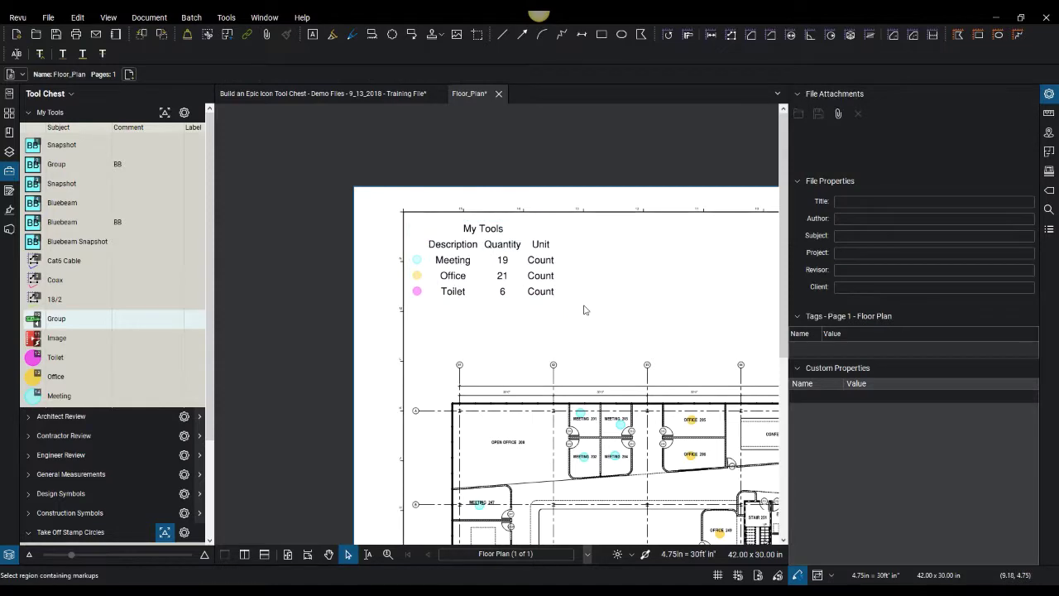
pyautogui.scroll(-5, 587, 311)
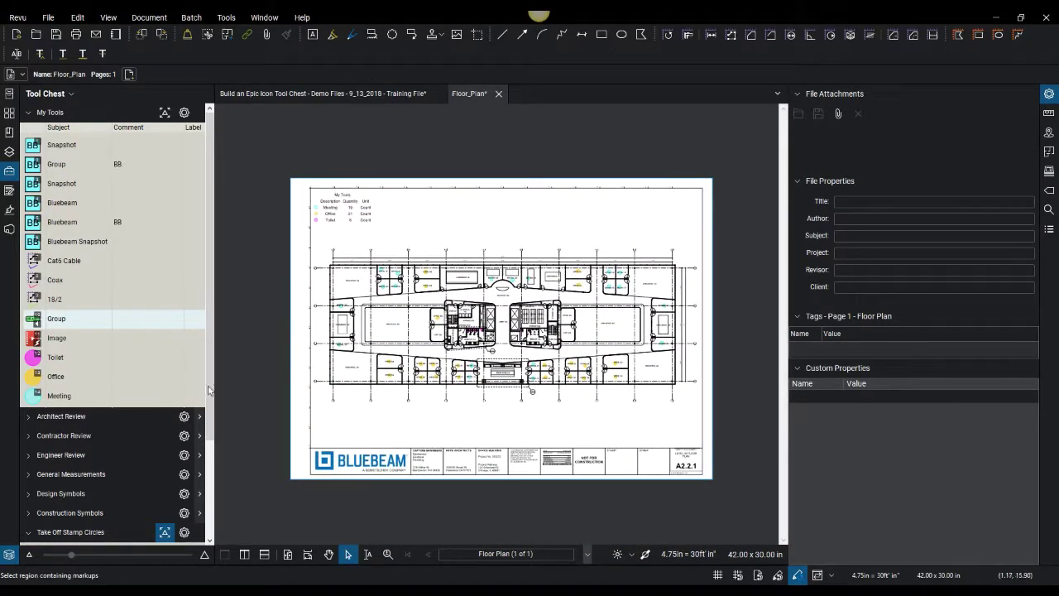
pyautogui.scroll(-3, 213, 436)
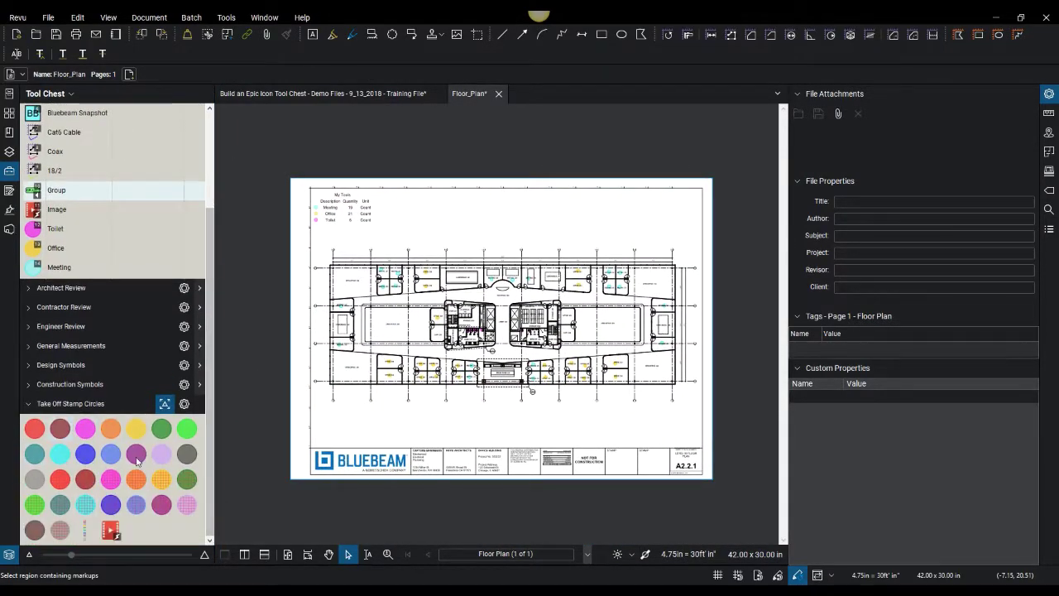